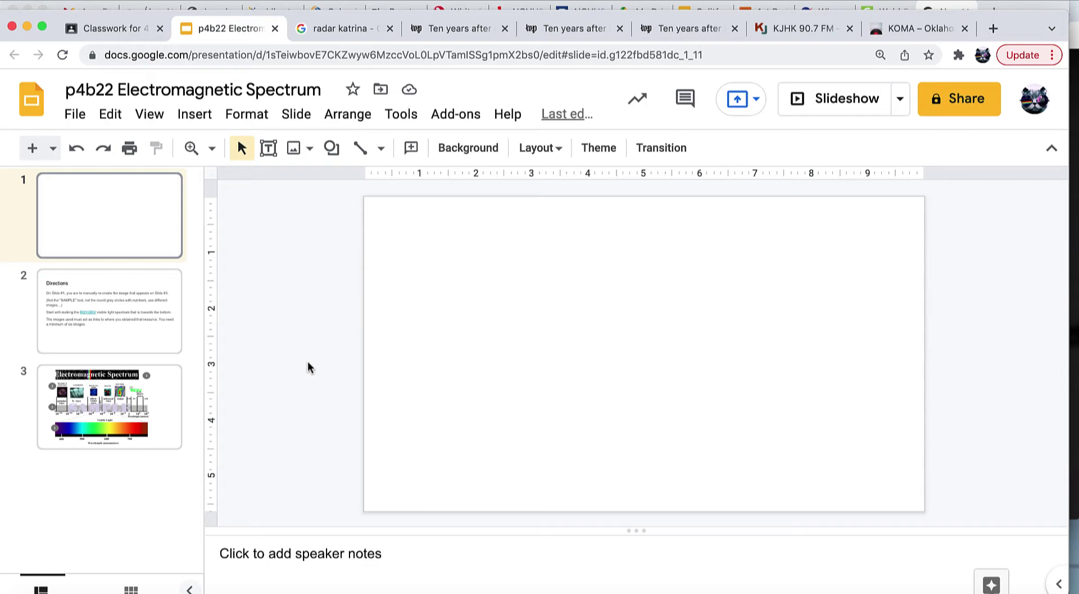
# Compare blank slide 1 with slide 3's spectrum sample diagram, ending on the sample.
pyautogui.click(164, 418)
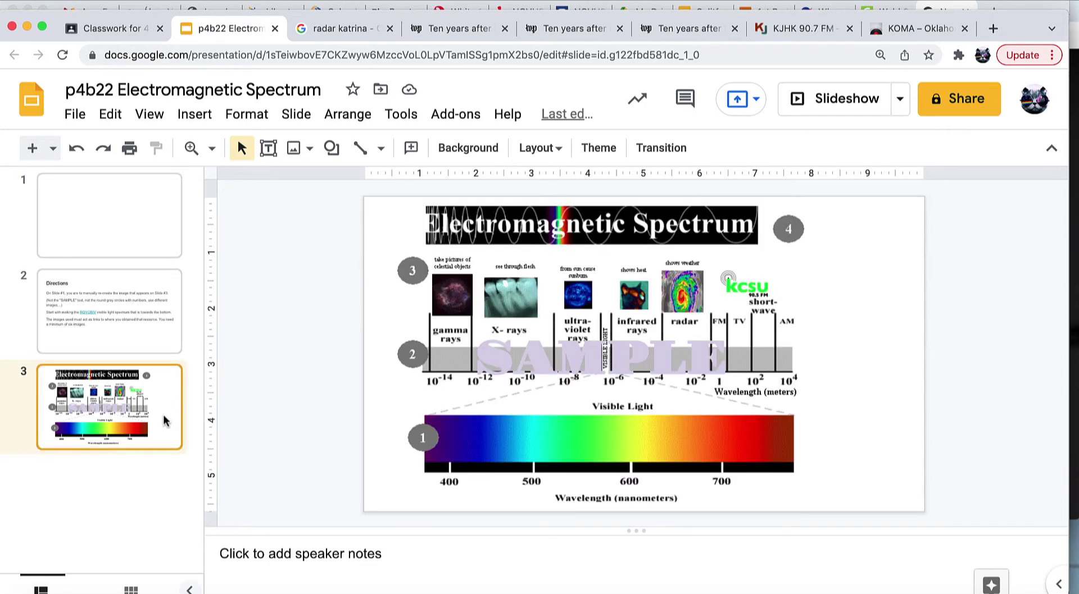
pyautogui.click(136, 239)
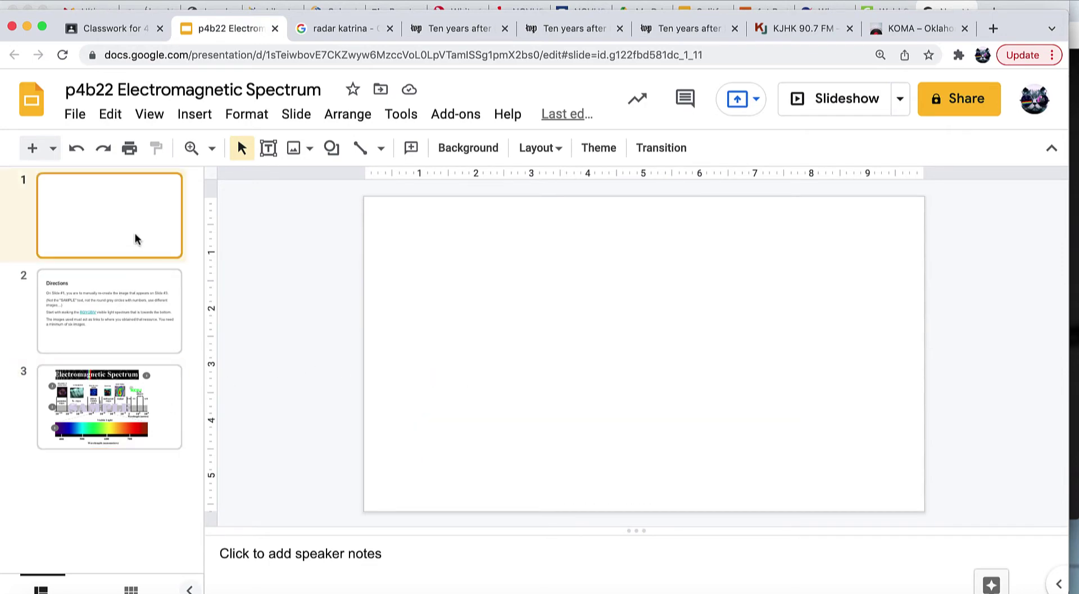
pyautogui.click(144, 405)
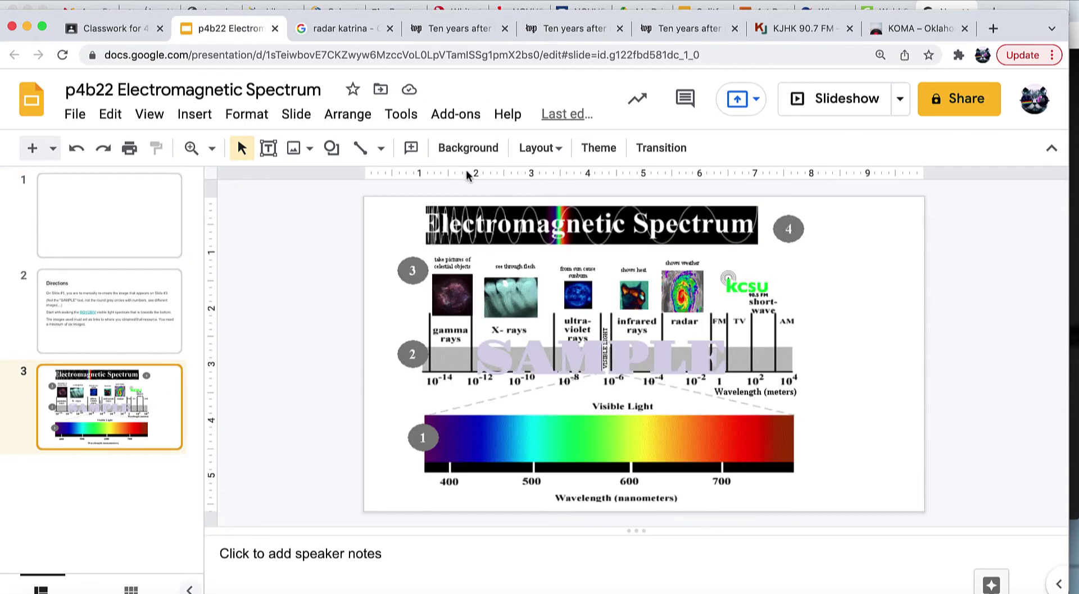
pyautogui.click(140, 223)
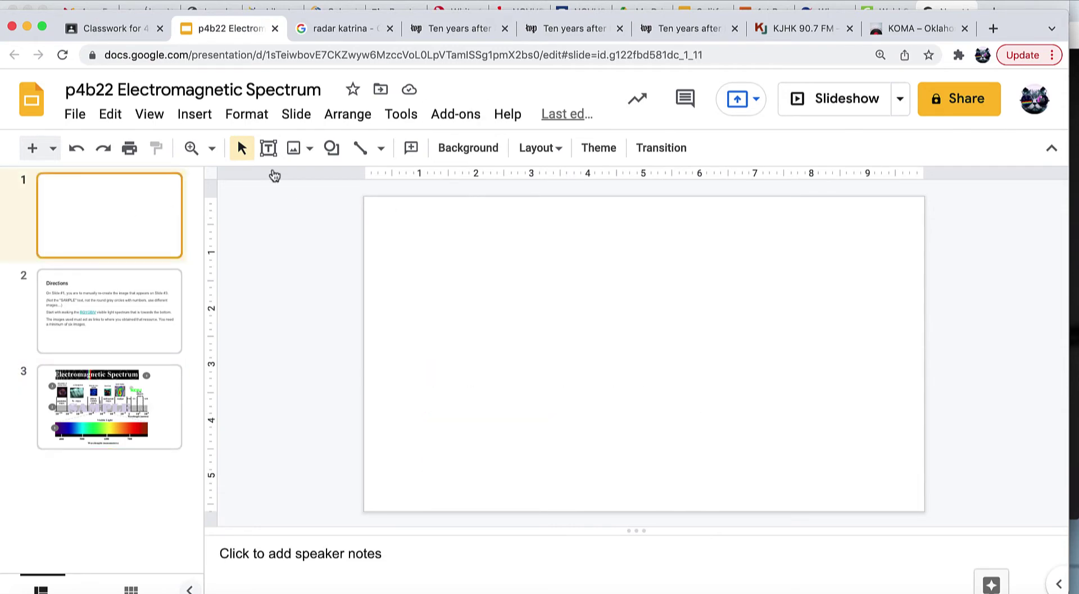
pyautogui.click(154, 422)
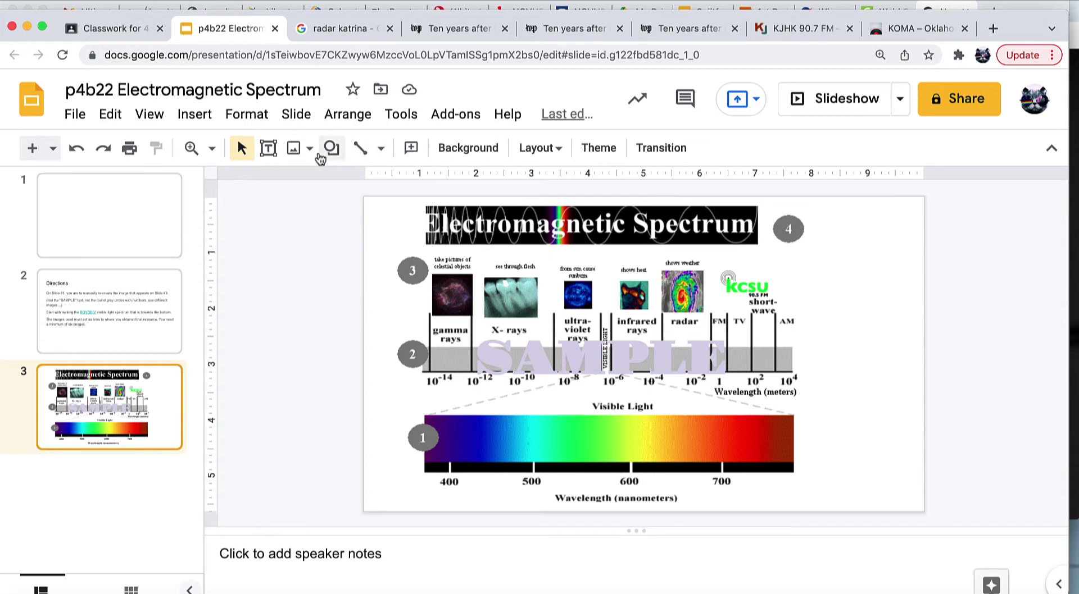
# Draw a wide rectangle across the middle of slide 1.
pyautogui.click(328, 149)
pyautogui.moveTo(363, 181)
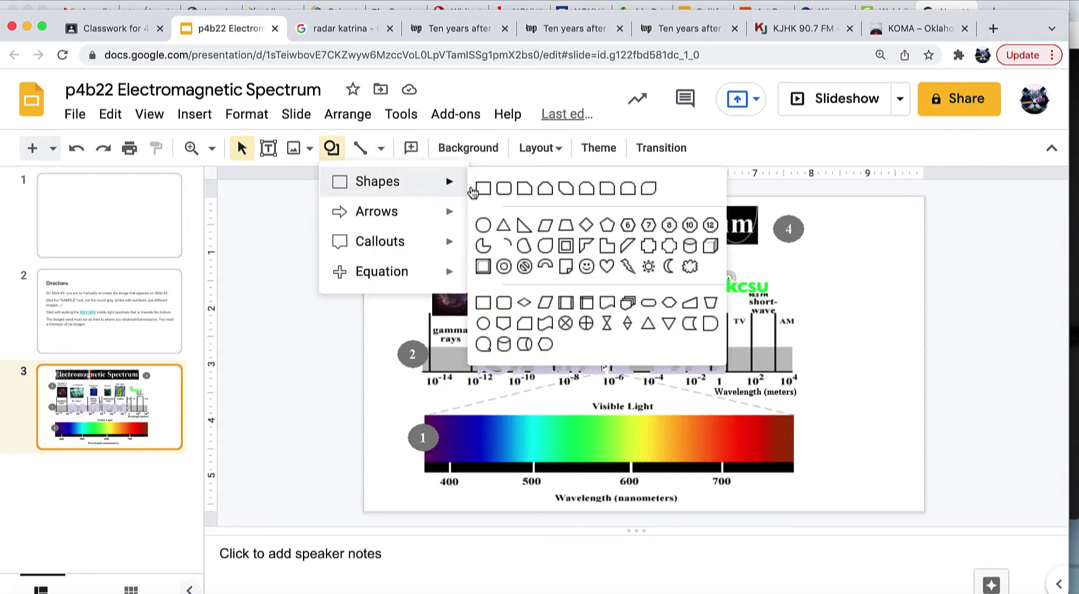
pyautogui.click(474, 189)
pyautogui.click(65, 215)
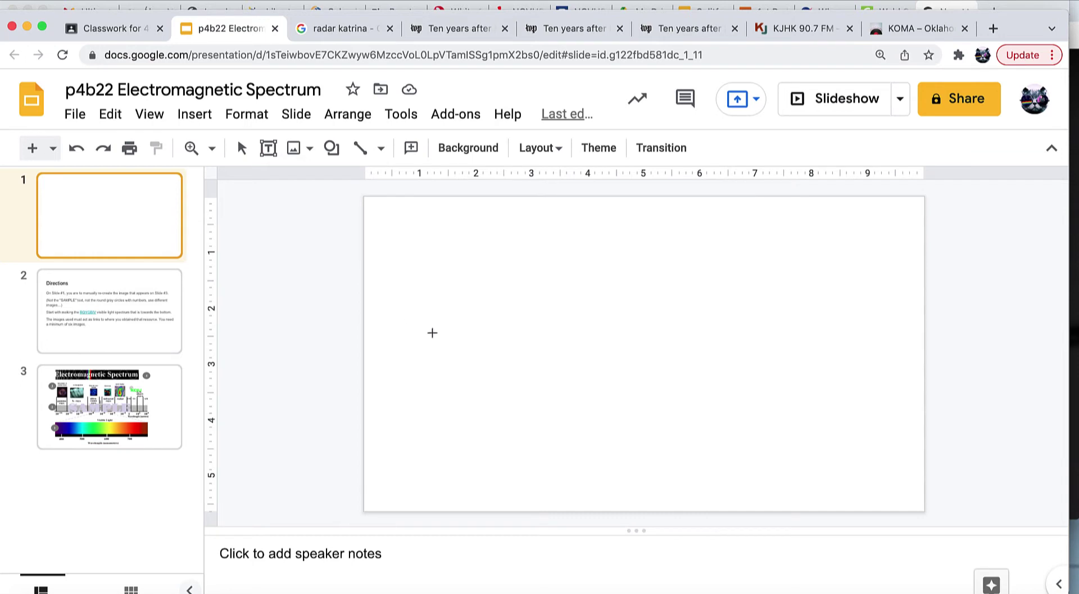
pyautogui.moveTo(432, 333); pyautogui.dragTo(842, 424)
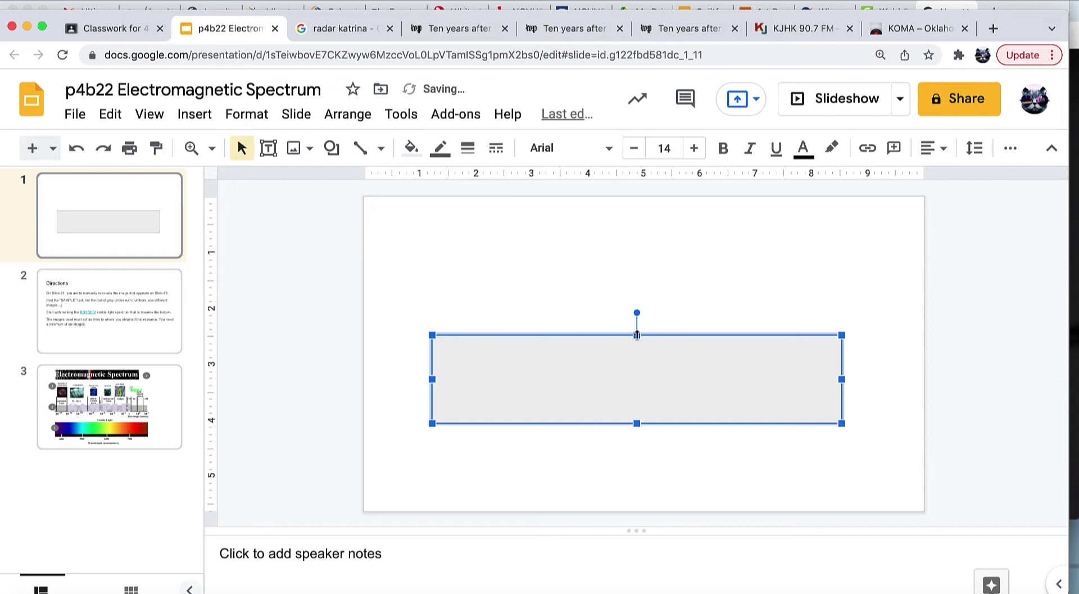
# Make the rectangle's border transparent and start a custom gradient fill.
pyautogui.click(440, 148)
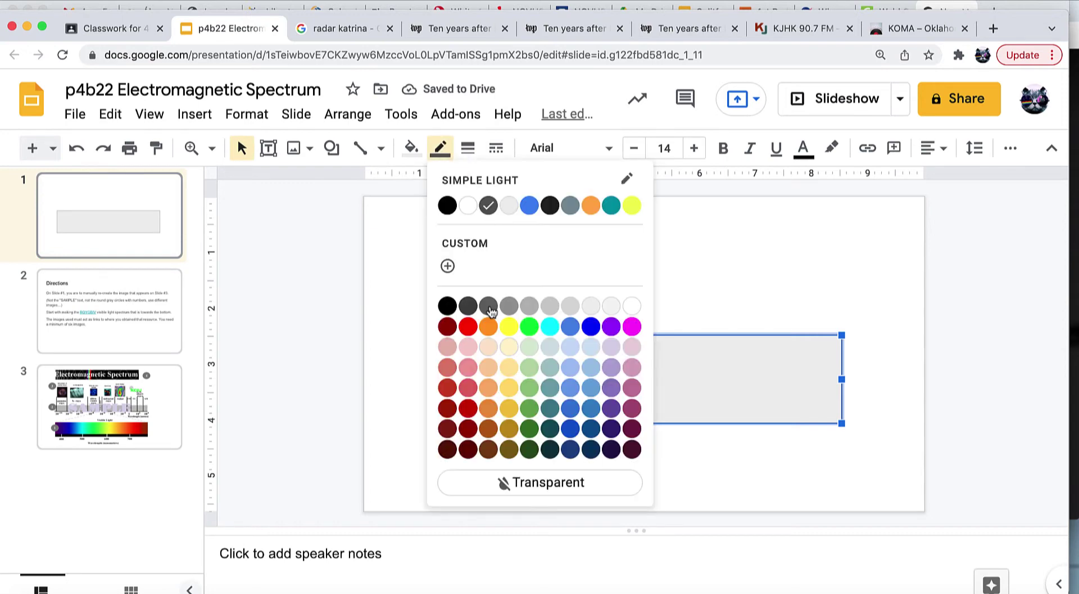
pyautogui.click(519, 494)
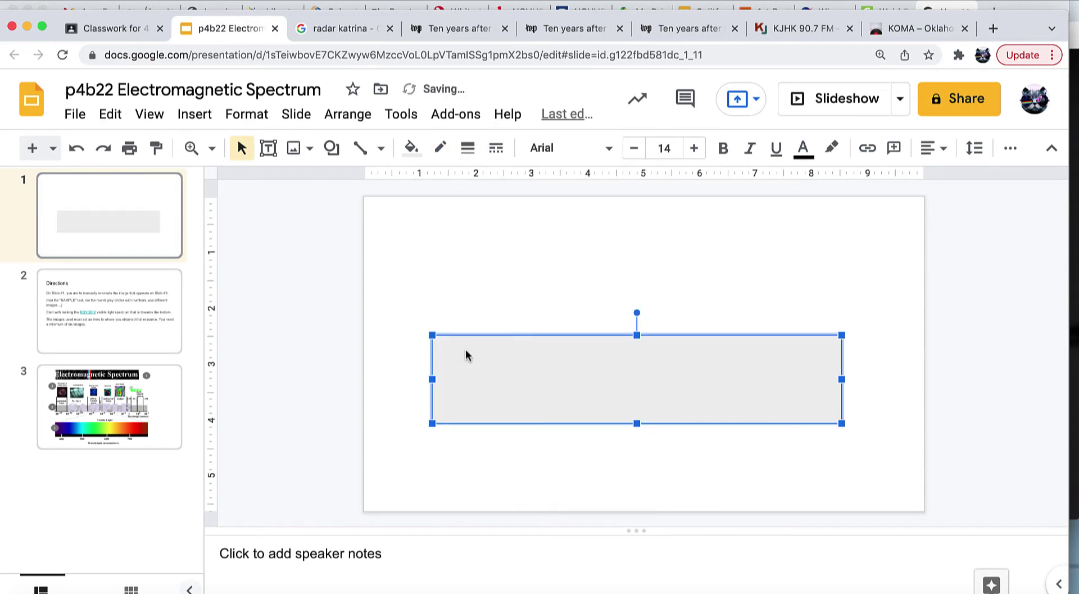
pyautogui.click(412, 148)
pyautogui.click(551, 183)
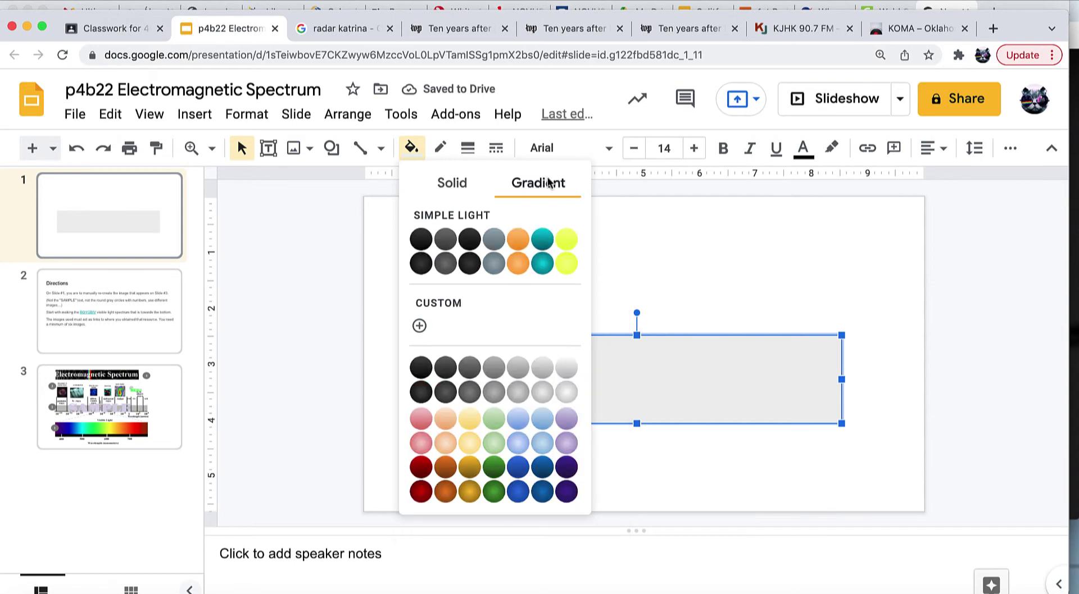
pyautogui.click(416, 328)
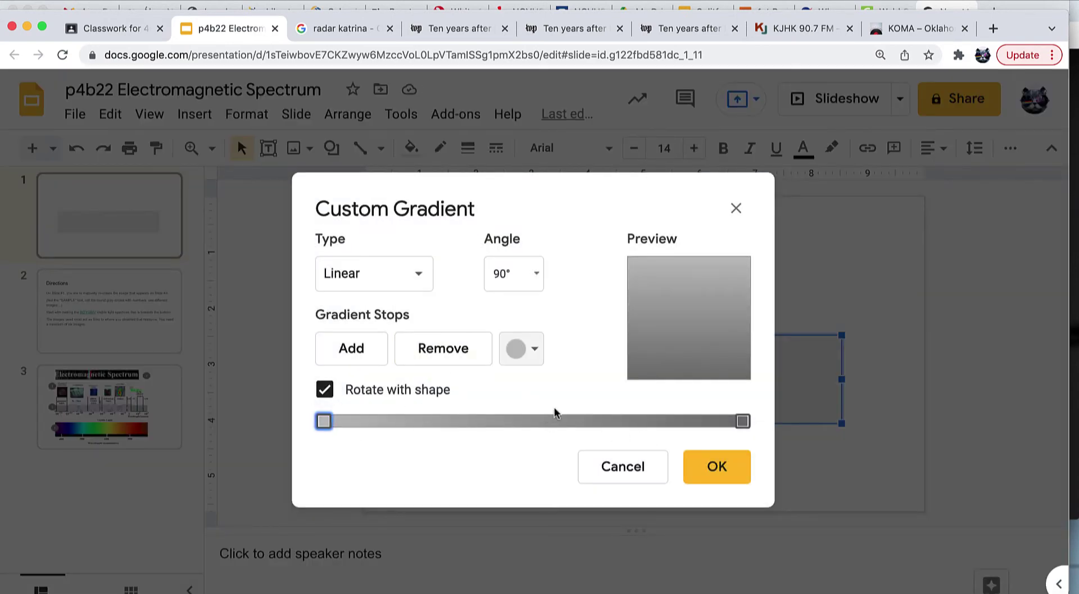
# Make the right gradient stop red and add a yellow stop near it.
pyautogui.click(743, 421)
pyautogui.click(525, 349)
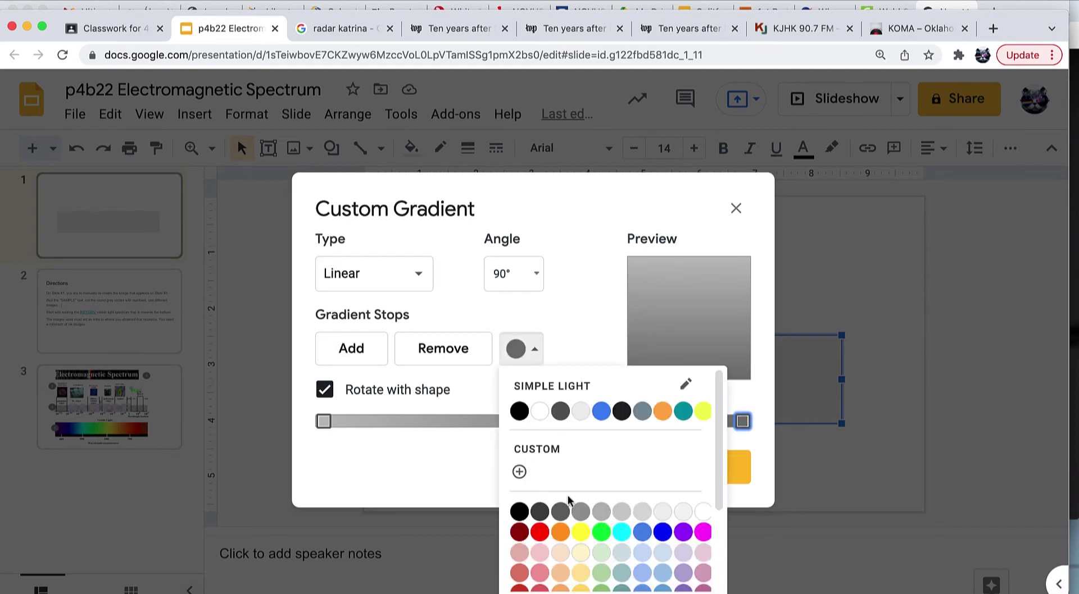
pyautogui.click(539, 532)
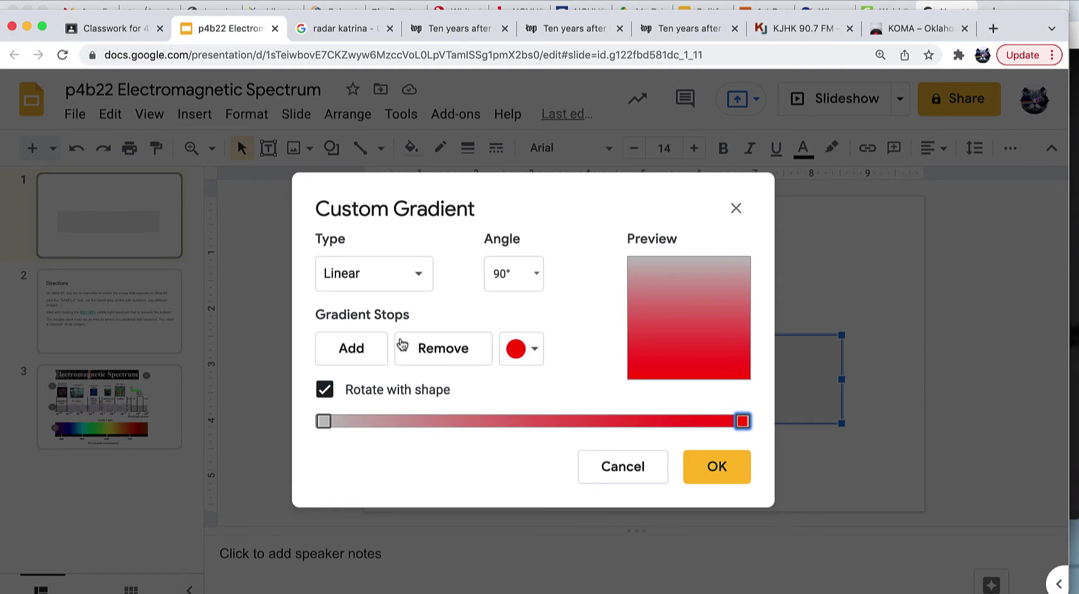
pyautogui.click(375, 349)
pyautogui.moveTo(532, 421); pyautogui.dragTo(669, 423)
pyautogui.click(526, 349)
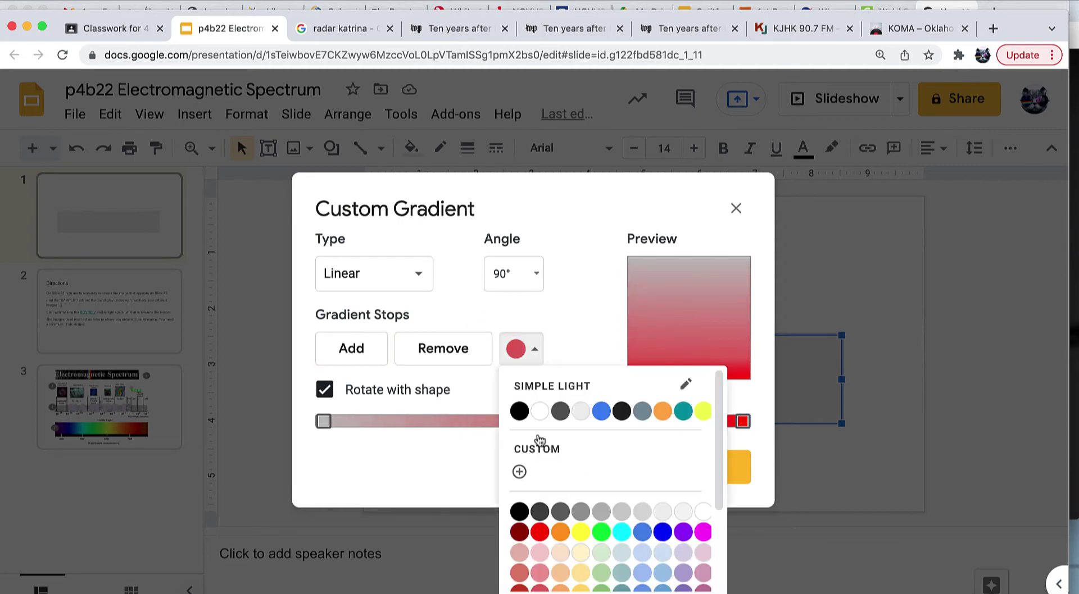
pyautogui.click(581, 530)
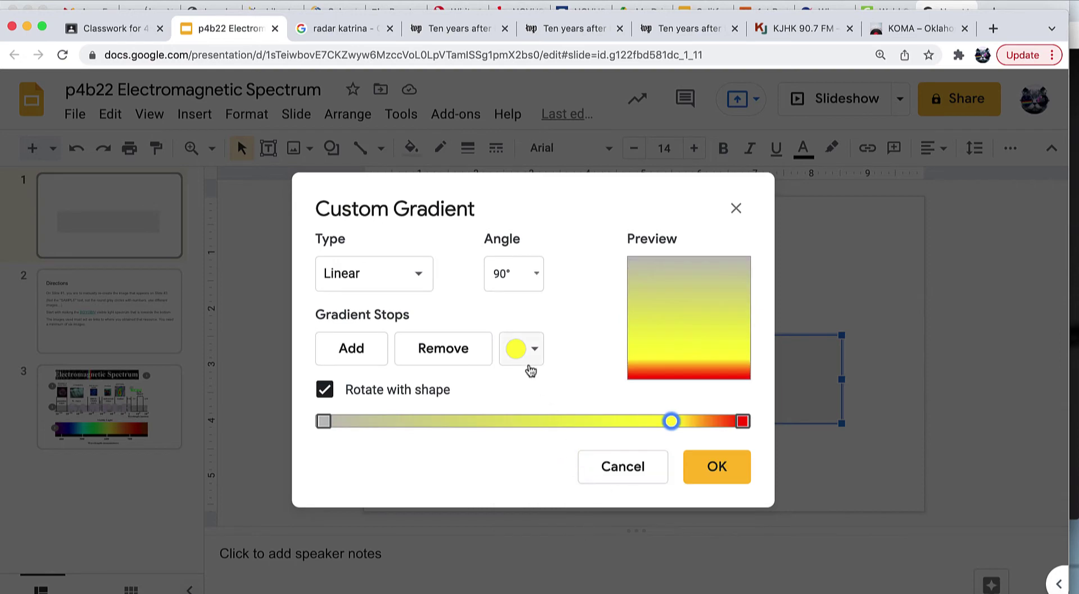
# Add an orange stop between yellow and red, adjust the spacing, and add another stop further left.
pyautogui.click(362, 351)
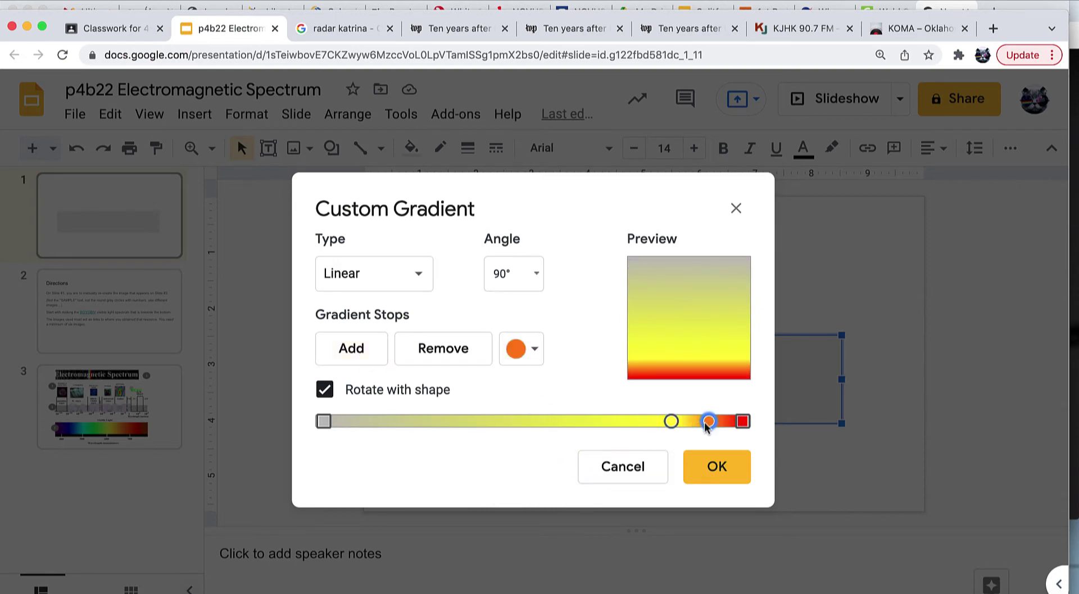
pyautogui.moveTo(708, 422); pyautogui.dragTo(615, 423)
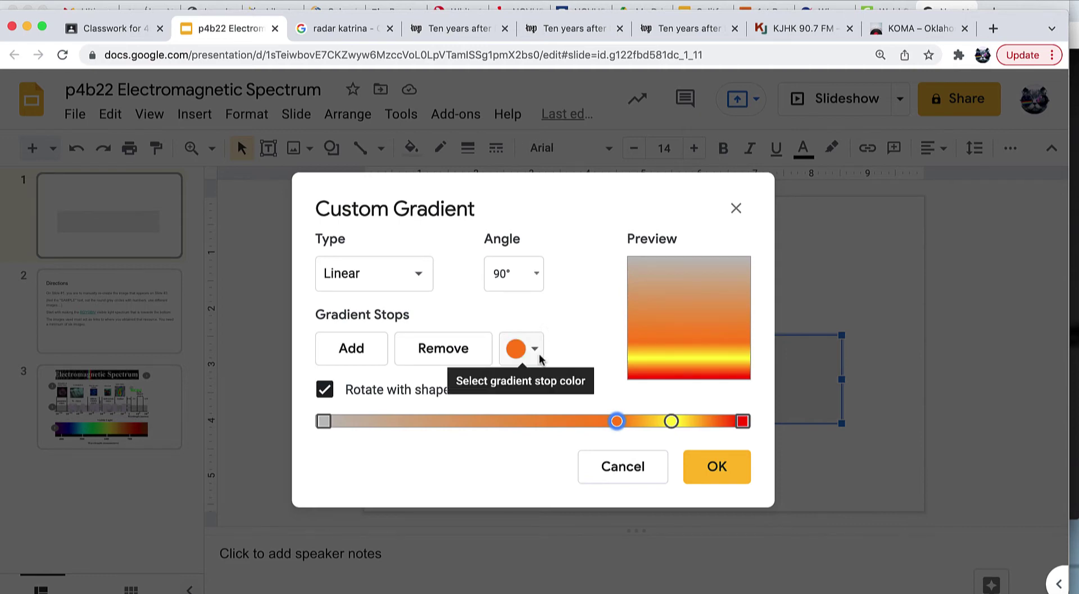
pyautogui.moveTo(621, 425); pyautogui.dragTo(562, 422)
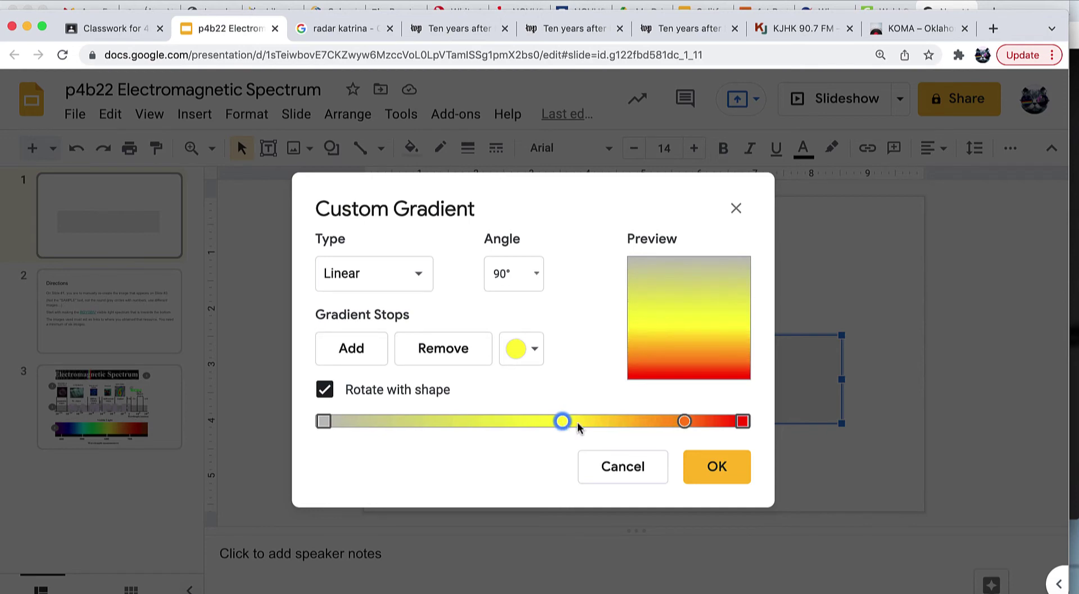
pyautogui.click(682, 422)
pyautogui.moveTo(682, 423); pyautogui.dragTo(654, 423)
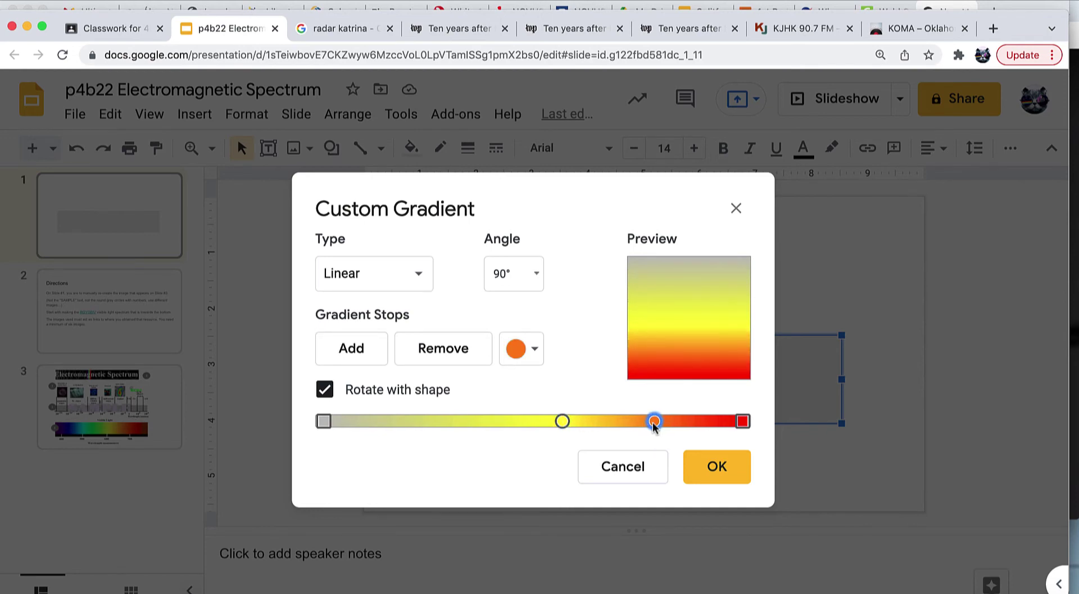
pyautogui.moveTo(562, 422); pyautogui.dragTo(553, 422)
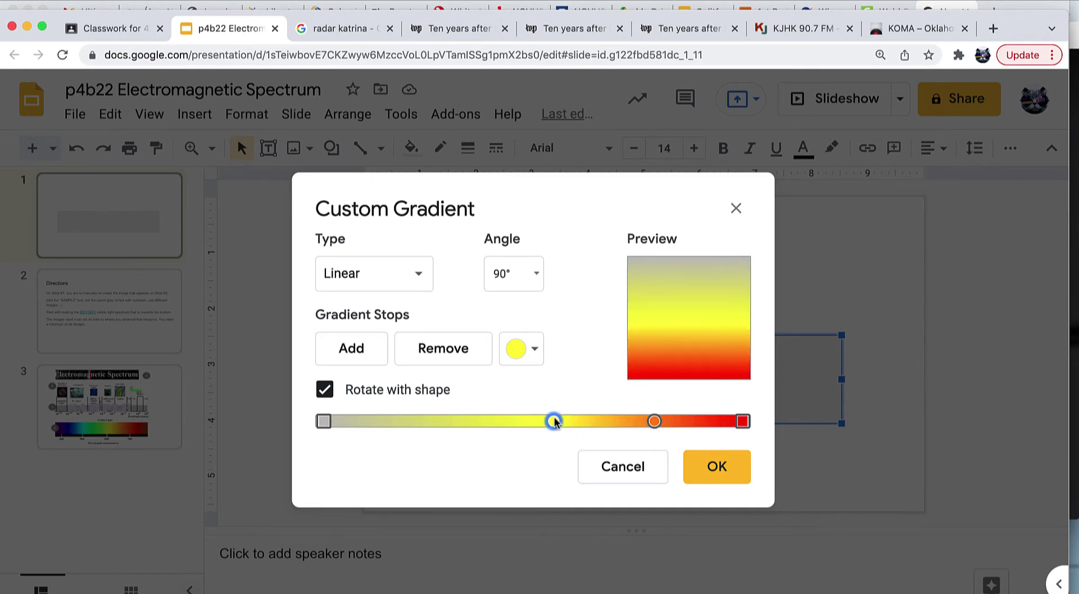
pyautogui.click(371, 368)
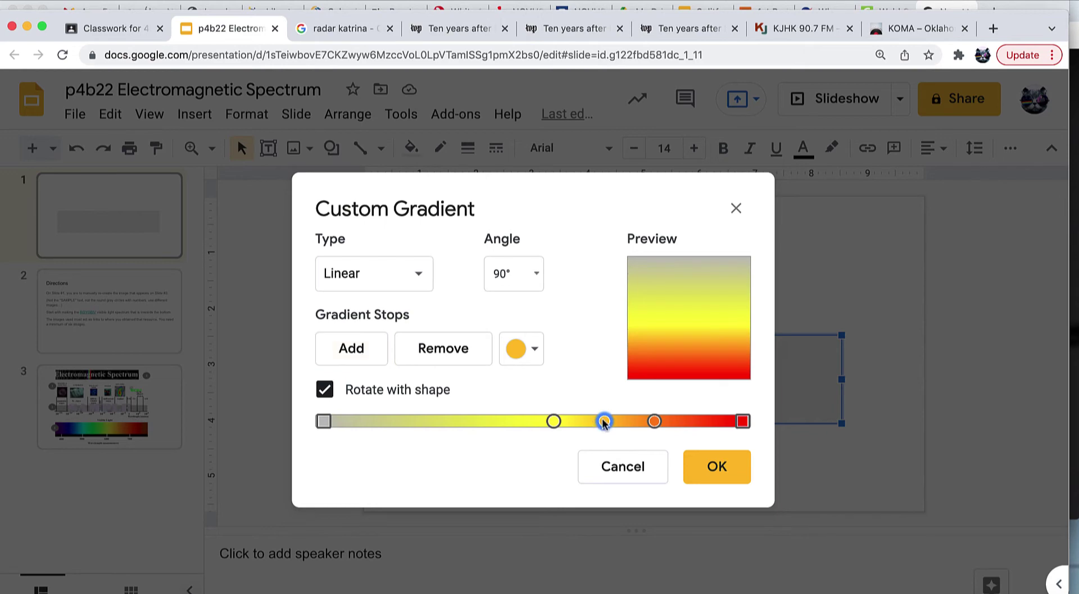
pyautogui.moveTo(604, 423); pyautogui.dragTo(483, 424)
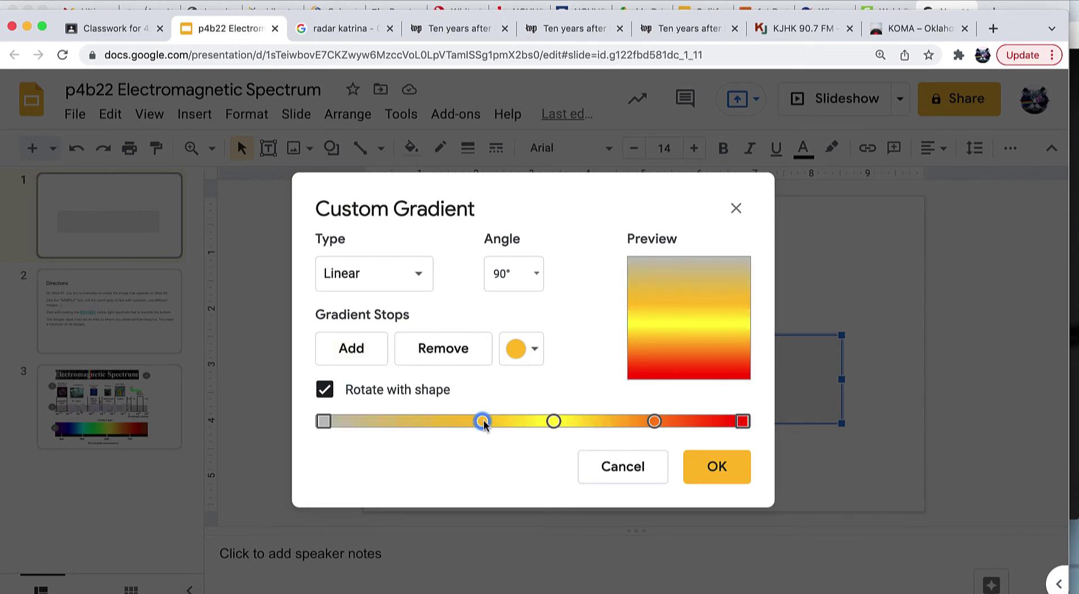
pyautogui.click(529, 353)
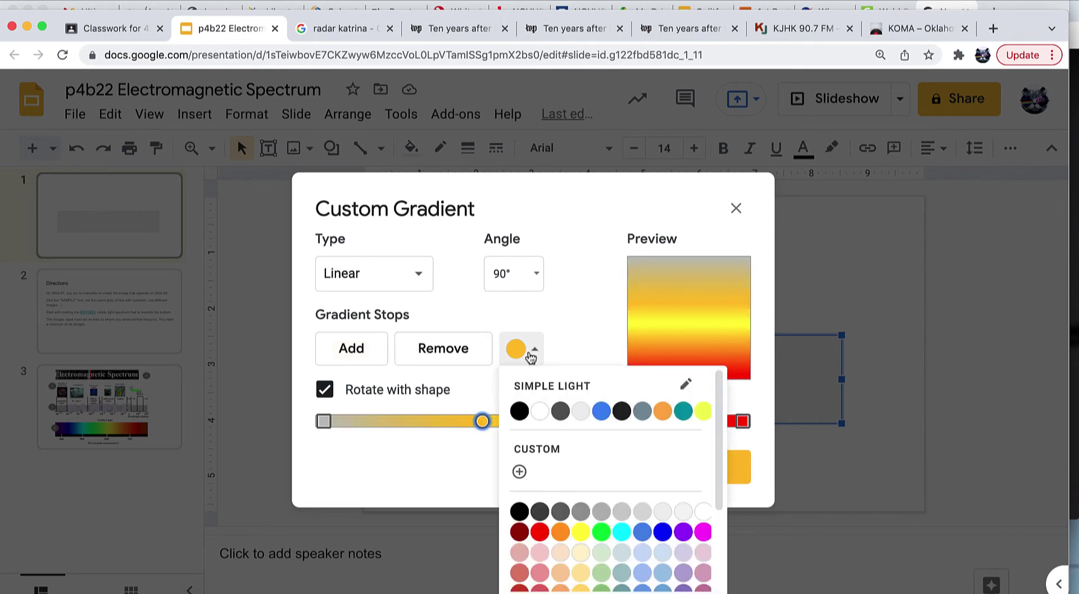
# Color the new stop green and add a cyan stop to its left.
pyautogui.click(601, 532)
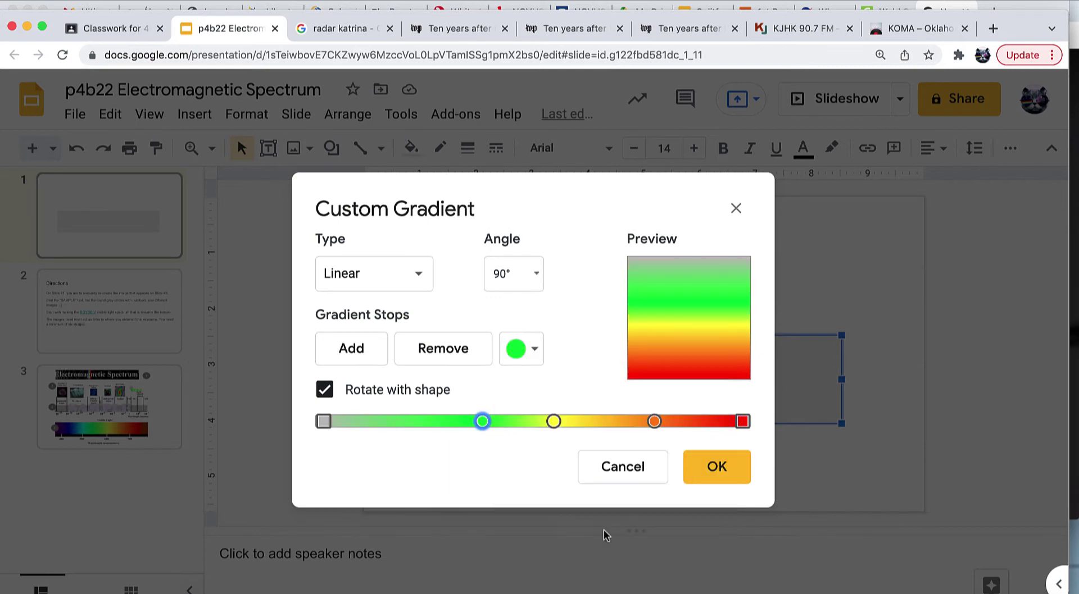
pyautogui.click(353, 349)
pyautogui.moveTo(521, 422); pyautogui.dragTo(428, 421)
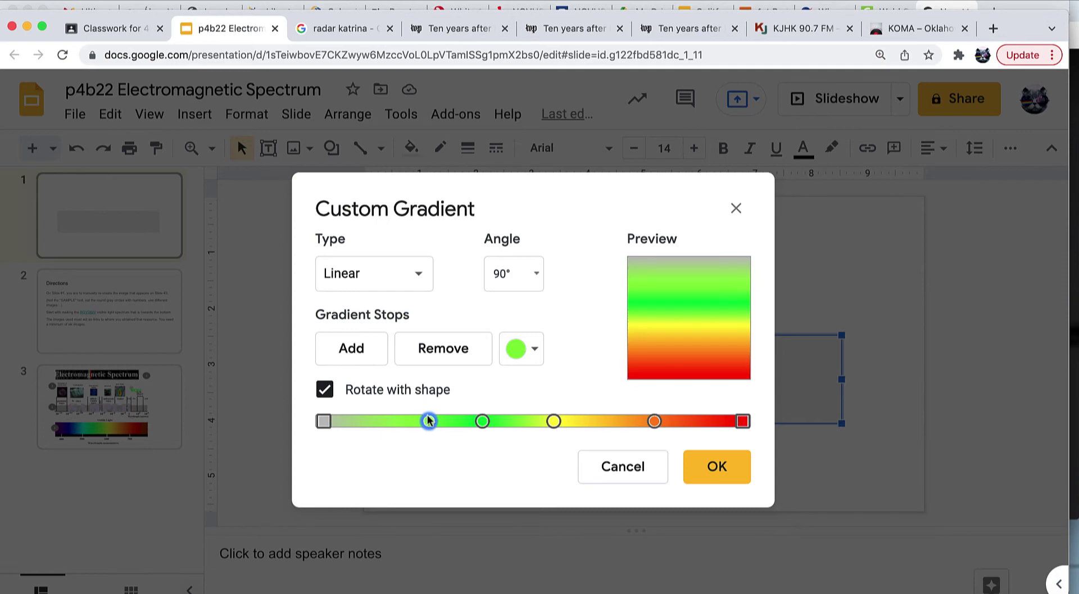
pyautogui.click(521, 349)
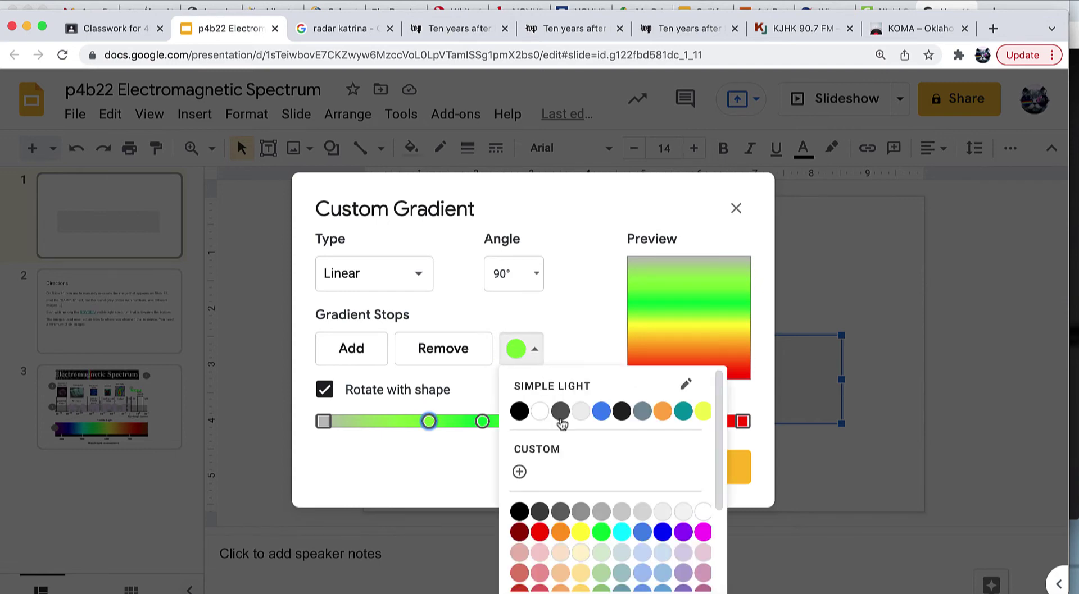
pyautogui.click(624, 540)
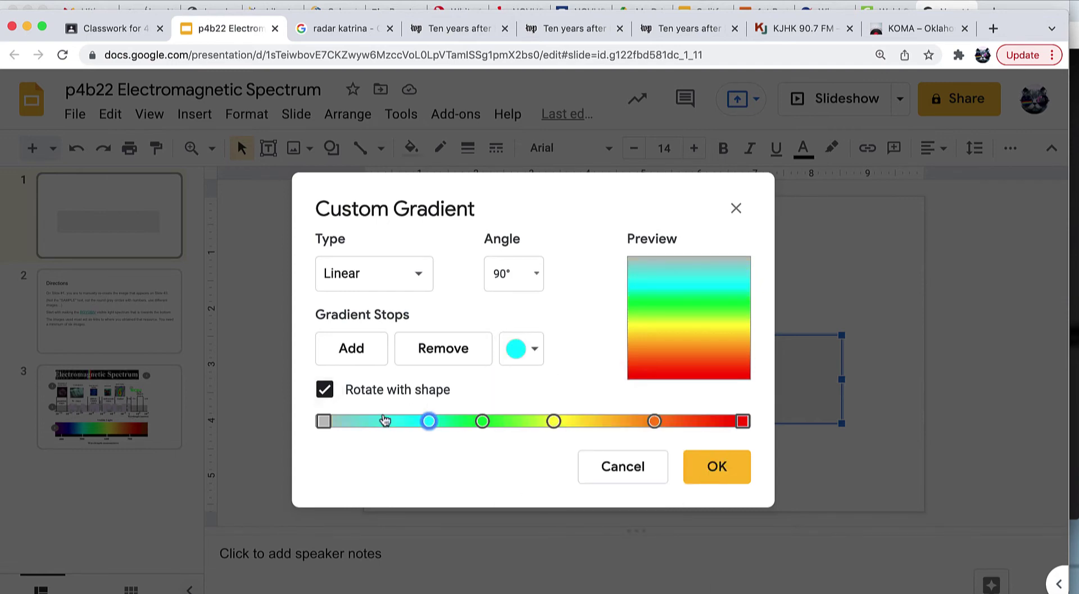
# Add another stop left of the cyan one and color it dark blue.
pyautogui.click(352, 359)
pyautogui.moveTo(457, 425); pyautogui.dragTo(386, 424)
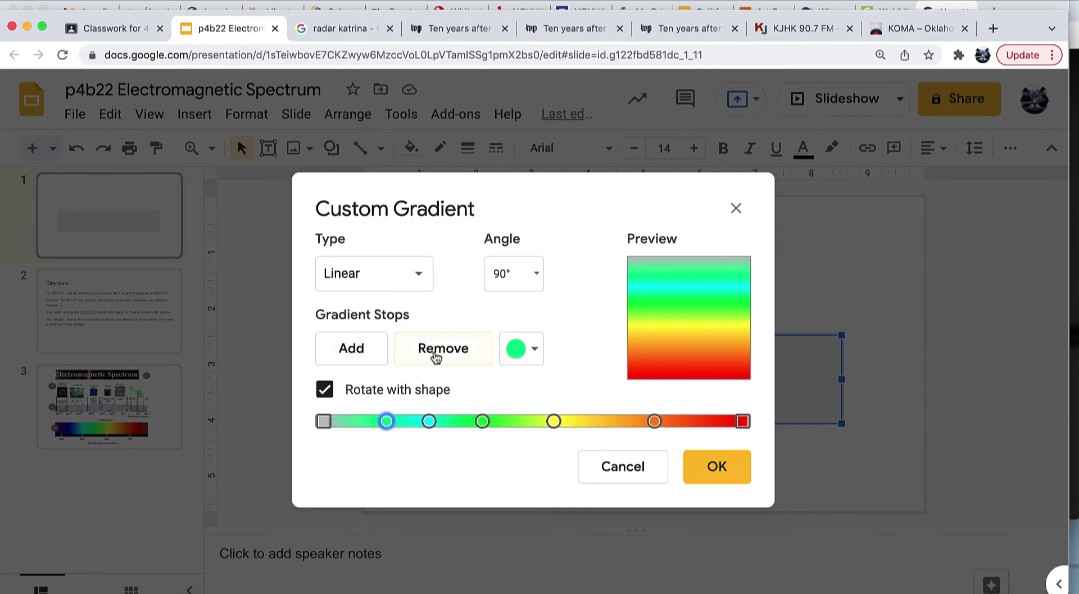
pyautogui.click(531, 350)
pyautogui.scroll(-2, 666, 524)
pyautogui.scroll(-2, 666, 524)
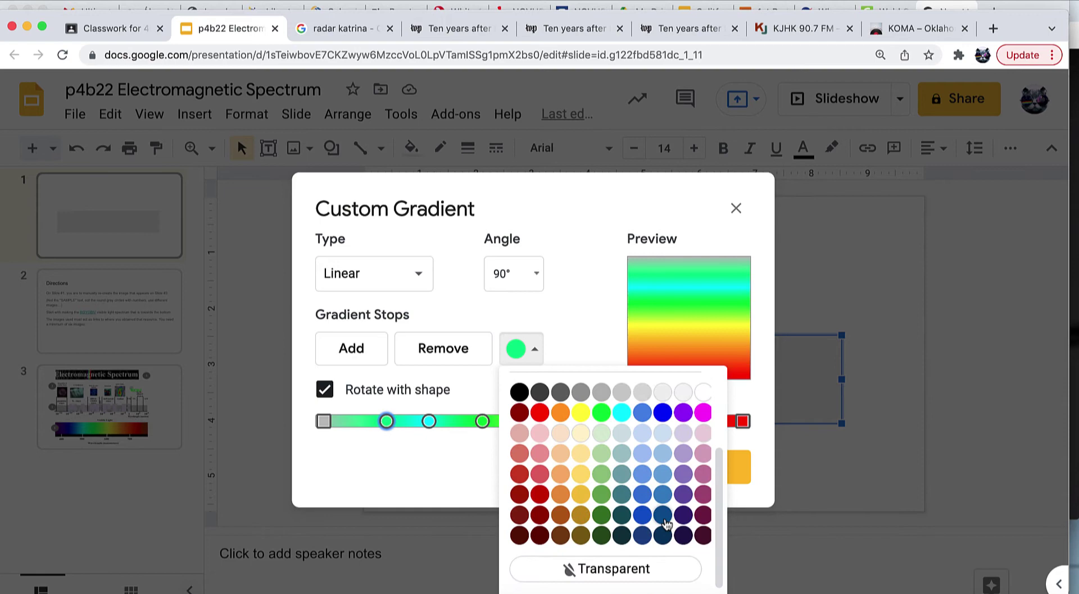
pyautogui.click(664, 520)
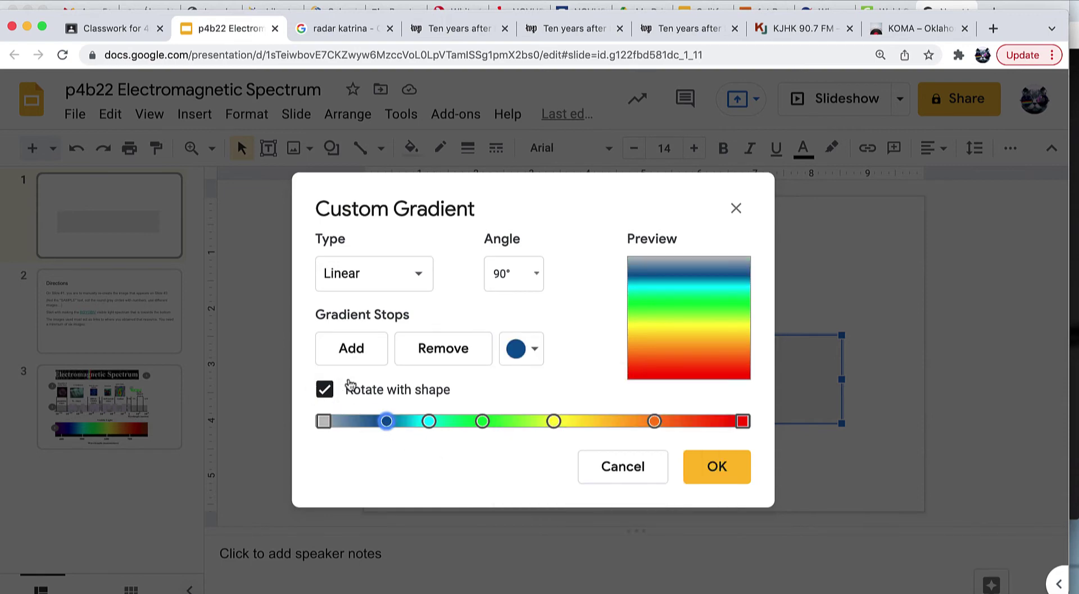
# Add a dark indigo stop at the far left, shift the cyan and green stops, and apply the gradient.
pyautogui.click(353, 353)
pyautogui.moveTo(407, 422); pyautogui.dragTo(324, 423)
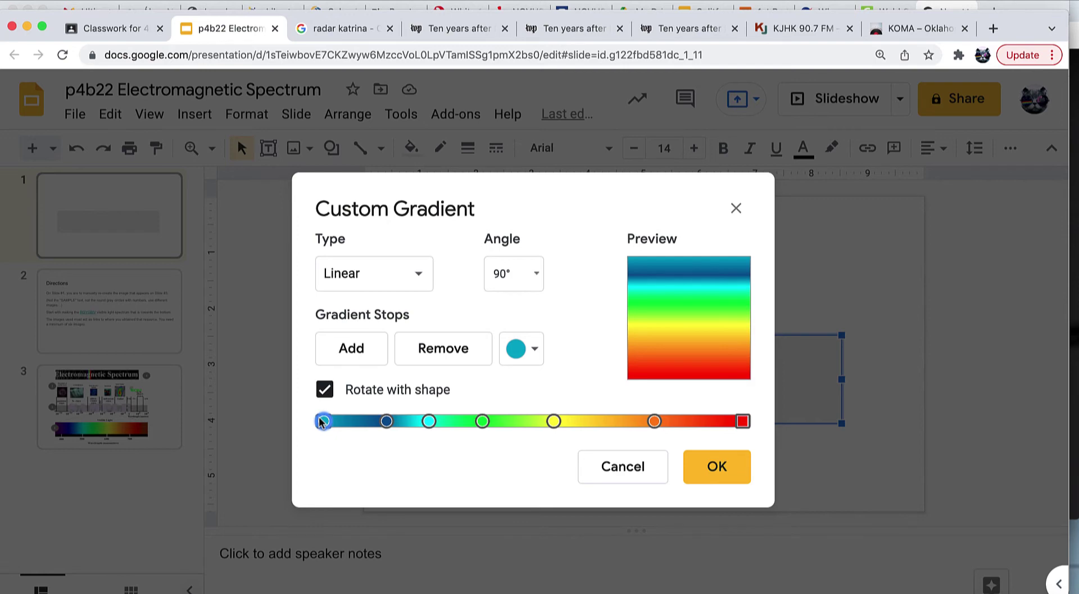
pyautogui.click(526, 351)
pyautogui.scroll(-3, 652, 467)
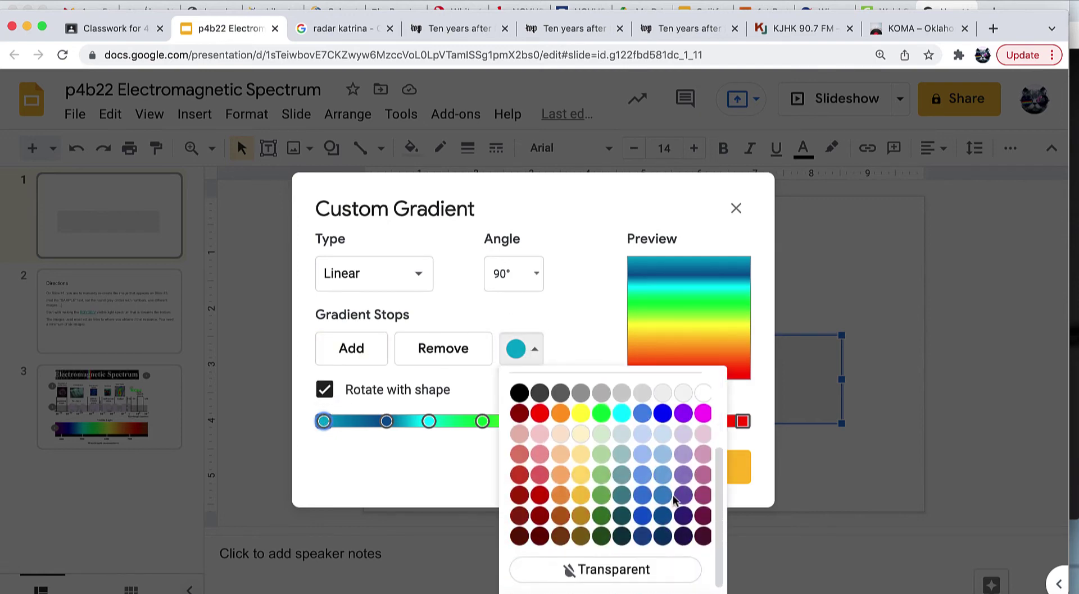
pyautogui.click(680, 514)
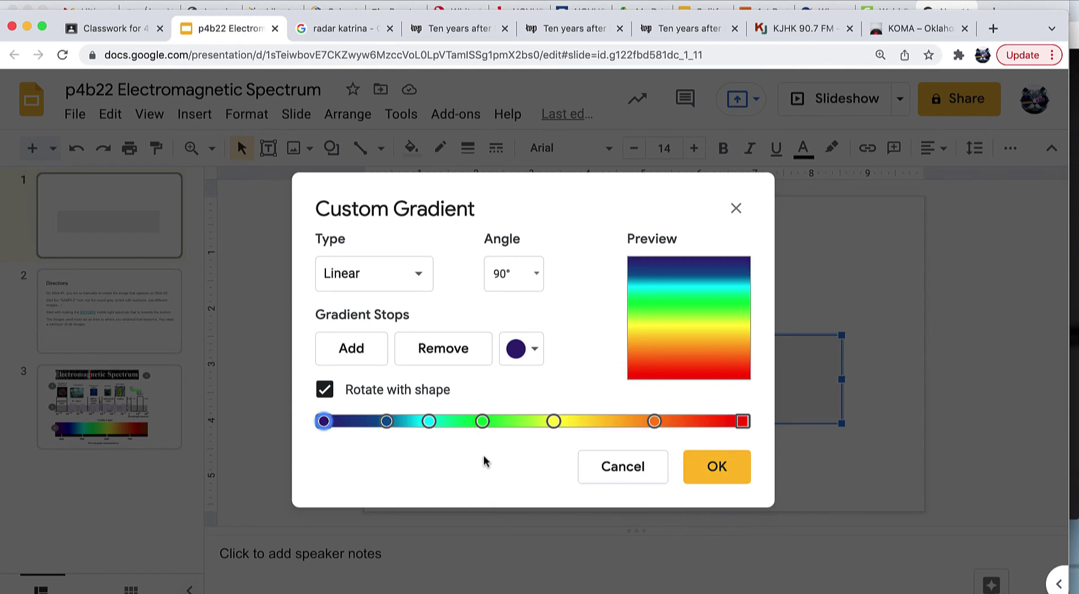
pyautogui.moveTo(429, 422); pyautogui.dragTo(386, 424)
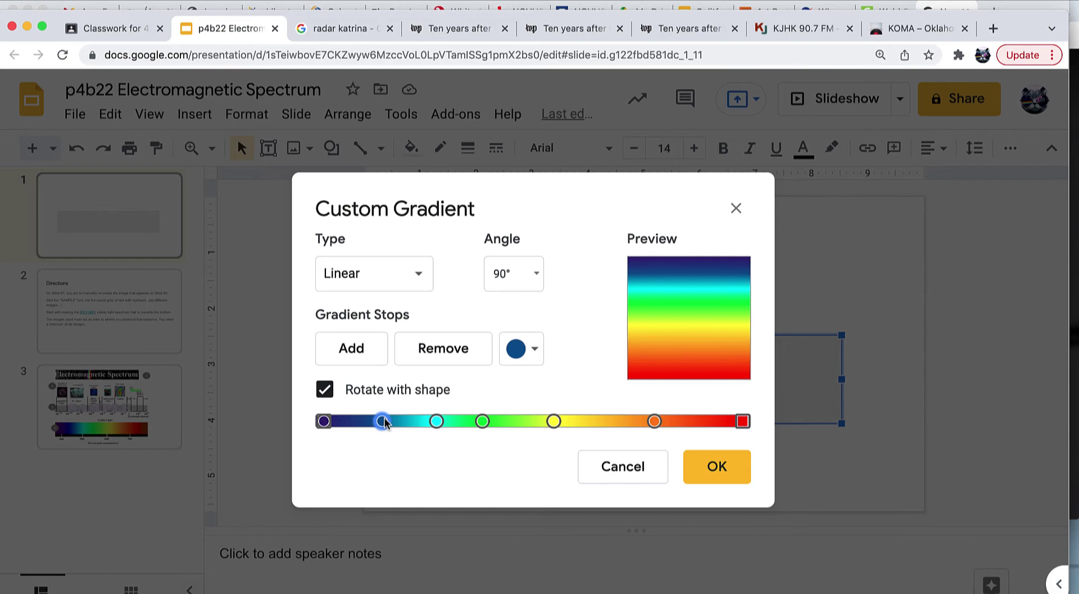
pyautogui.moveTo(483, 422); pyautogui.dragTo(561, 423)
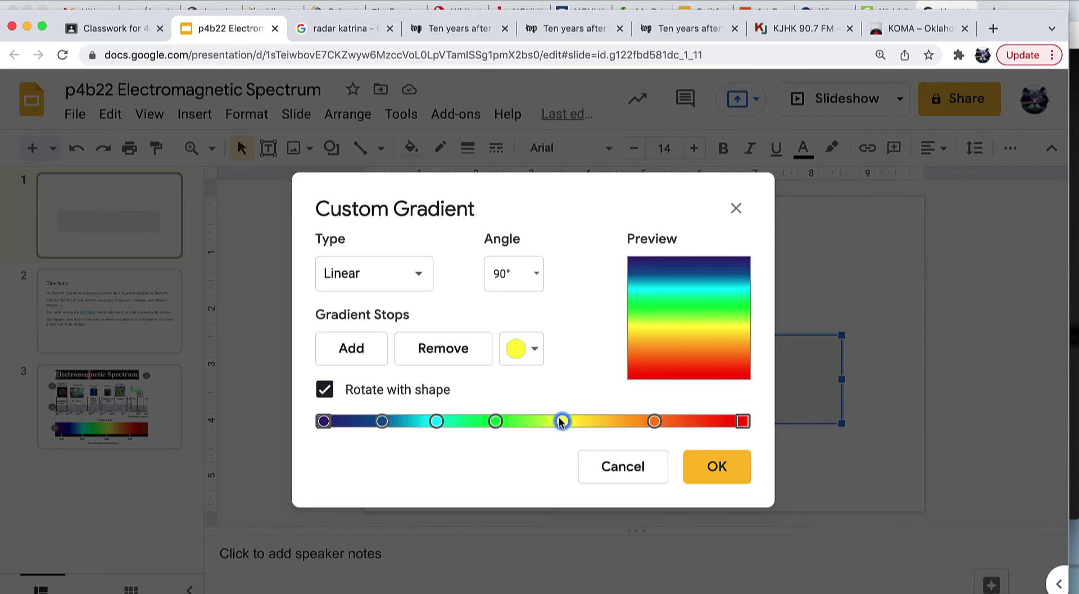
pyautogui.click(693, 466)
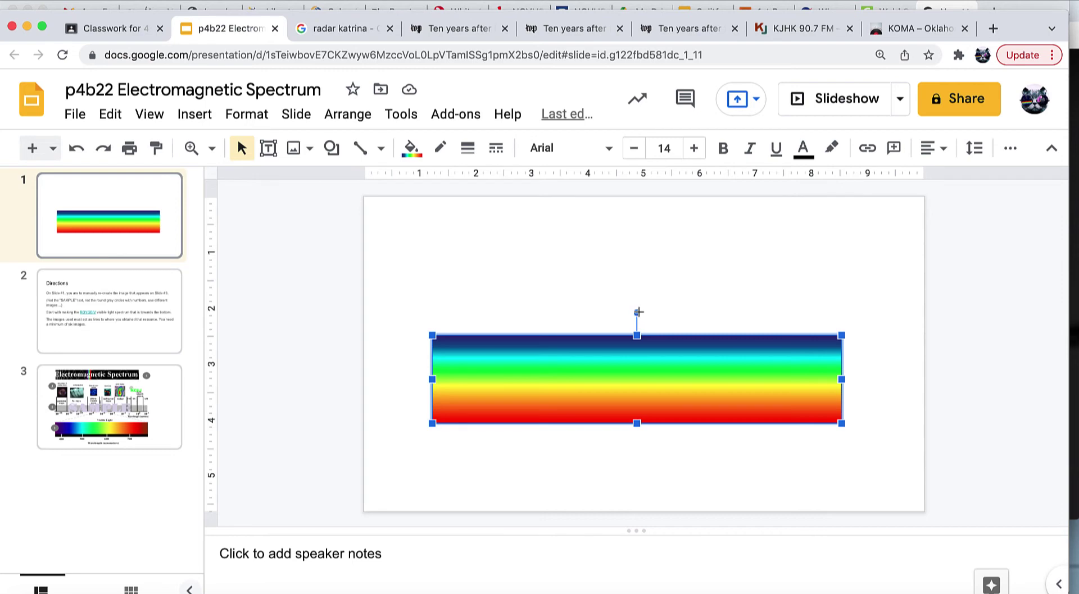
# Rotate the gradient rectangle and resize it into a wide, thin rainbow strip low on the slide.
pyautogui.moveTo(638, 312); pyautogui.dragTo(577, 376)
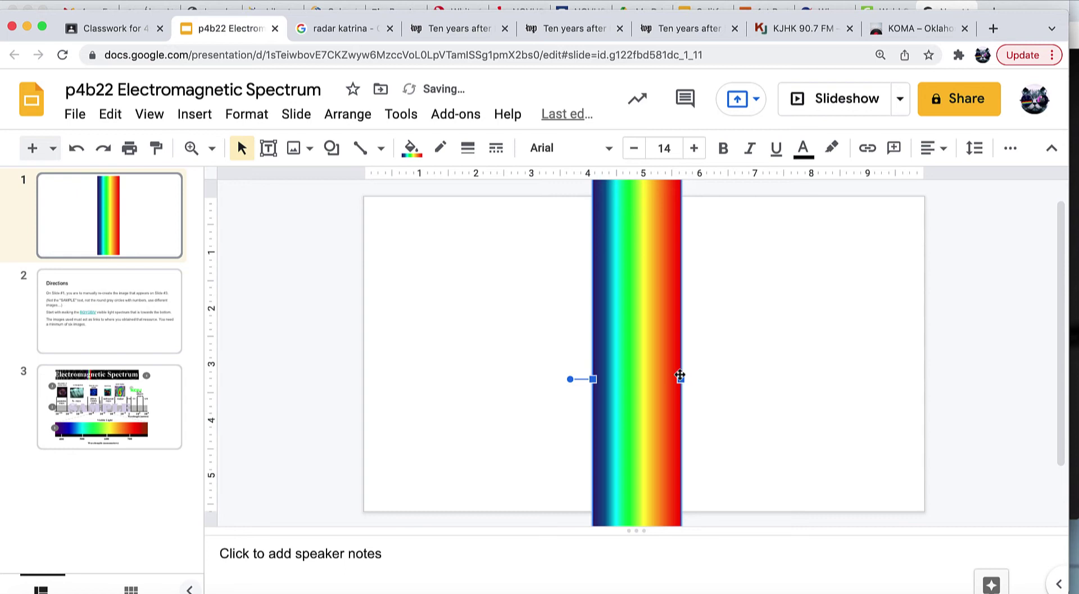
pyautogui.moveTo(680, 377); pyautogui.dragTo(803, 365)
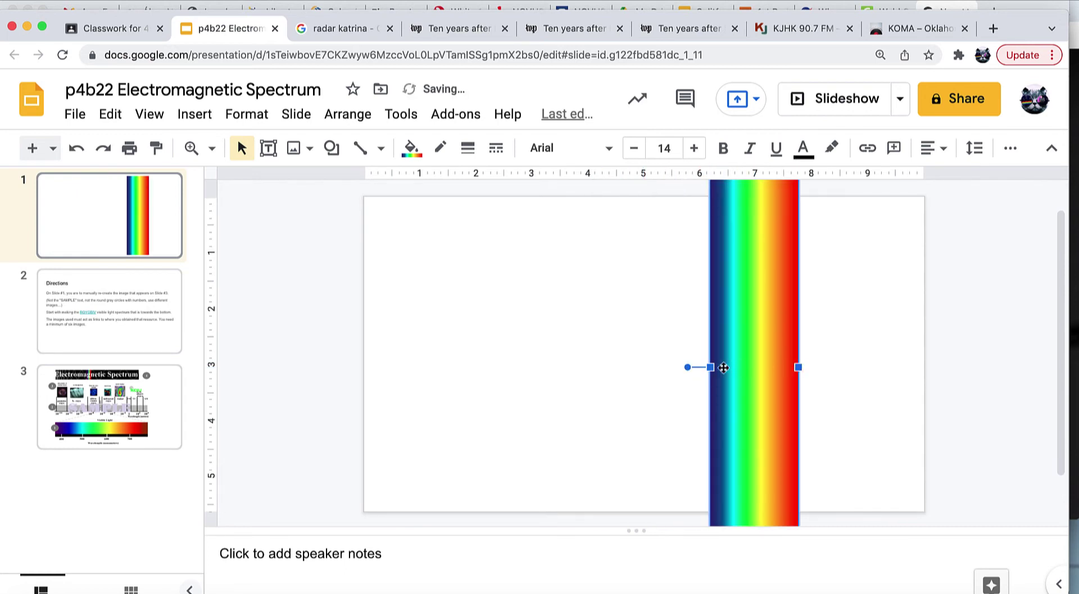
pyautogui.moveTo(711, 368); pyautogui.dragTo(473, 384)
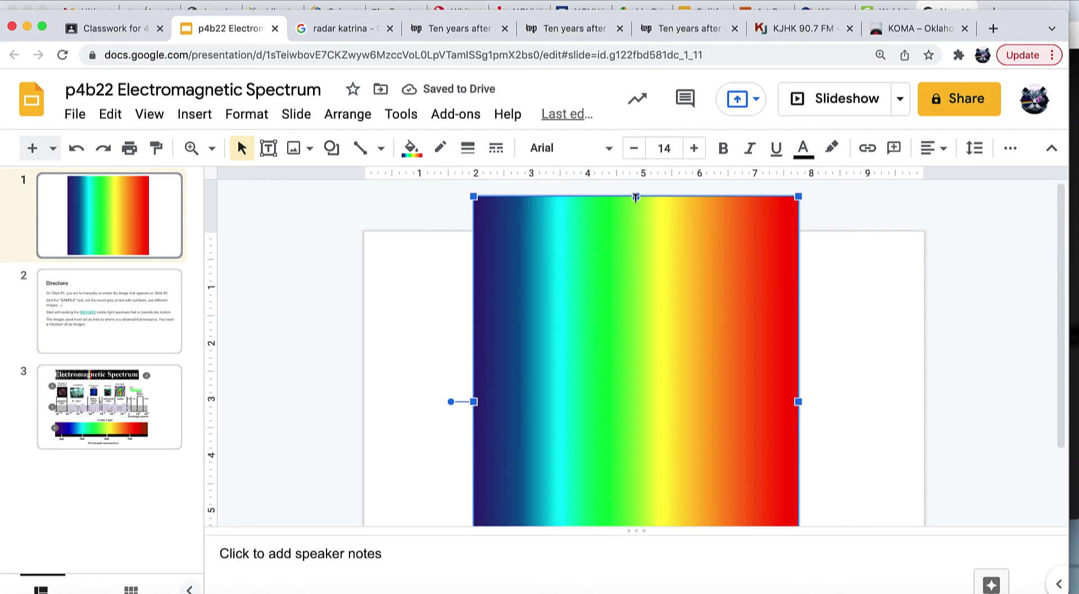
pyautogui.moveTo(635, 196); pyautogui.dragTo(654, 364)
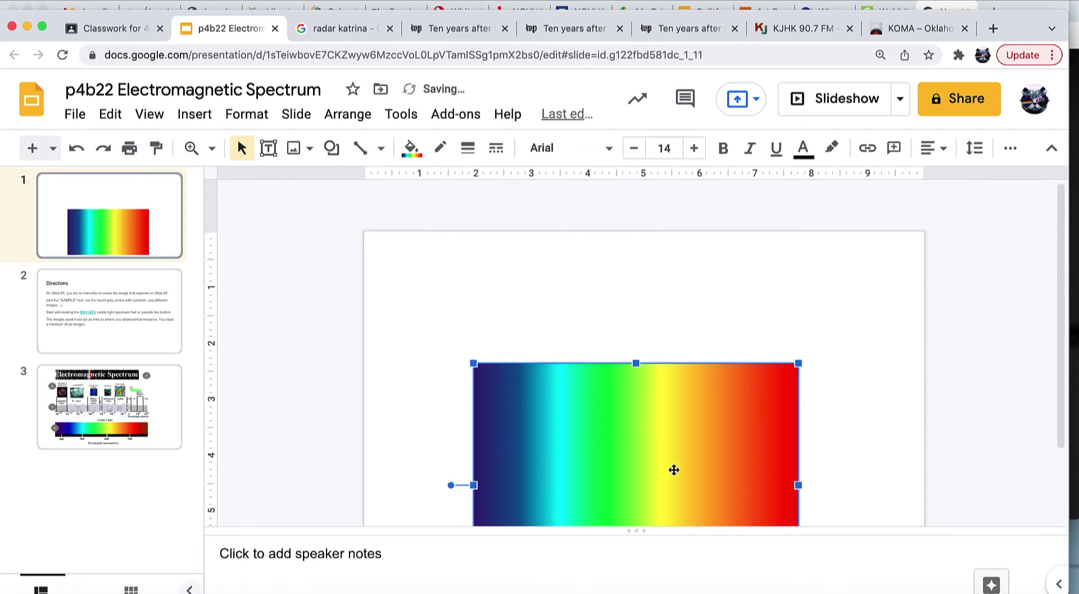
pyautogui.scroll(-3, 674, 470)
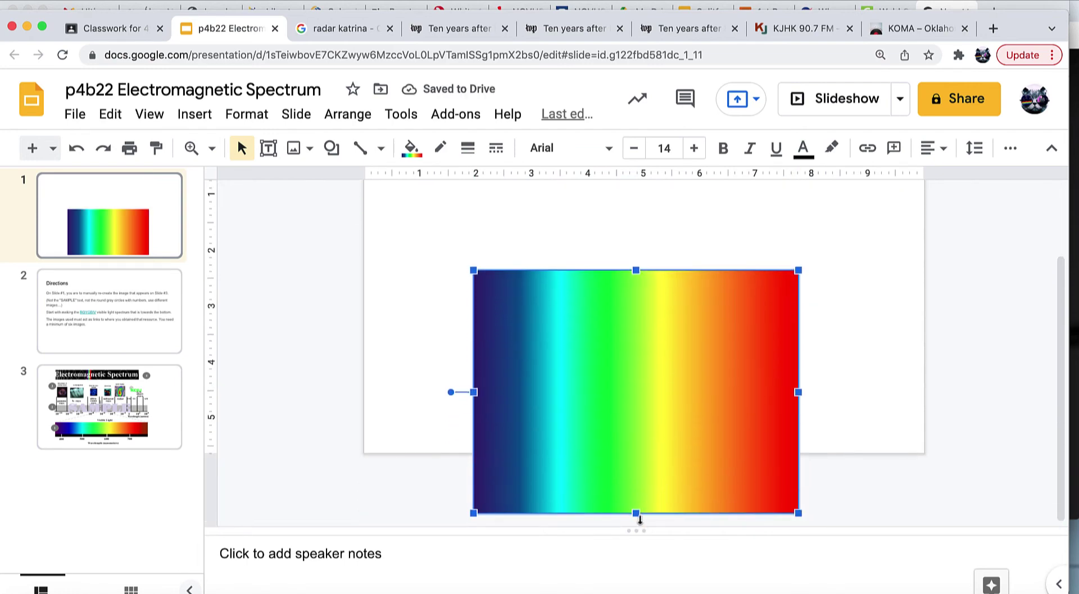
pyautogui.moveTo(634, 514); pyautogui.dragTo(566, 395)
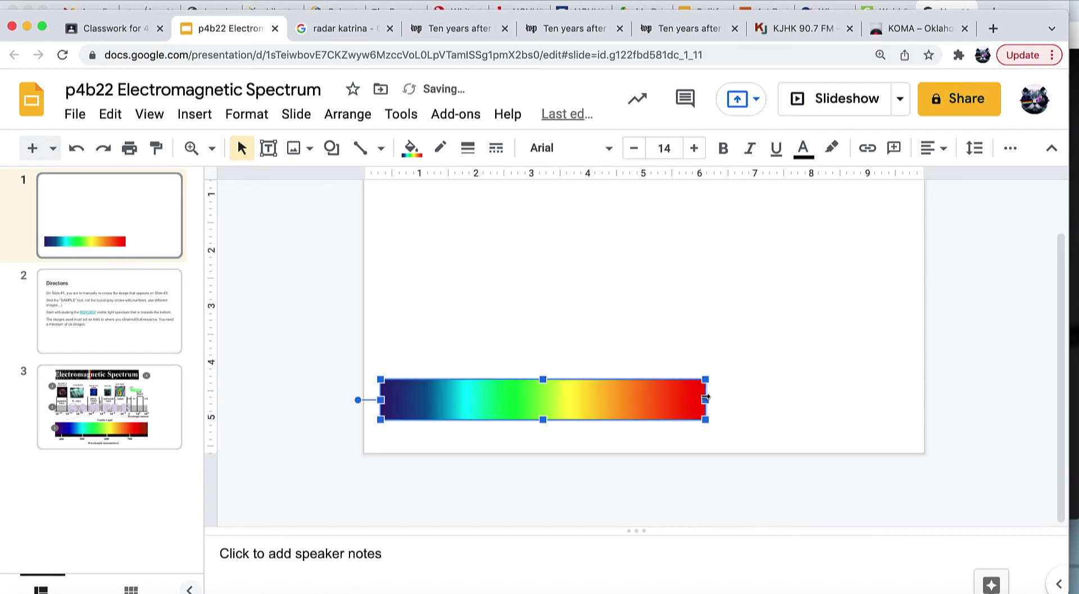
pyautogui.moveTo(705, 400); pyautogui.dragTo(906, 384)
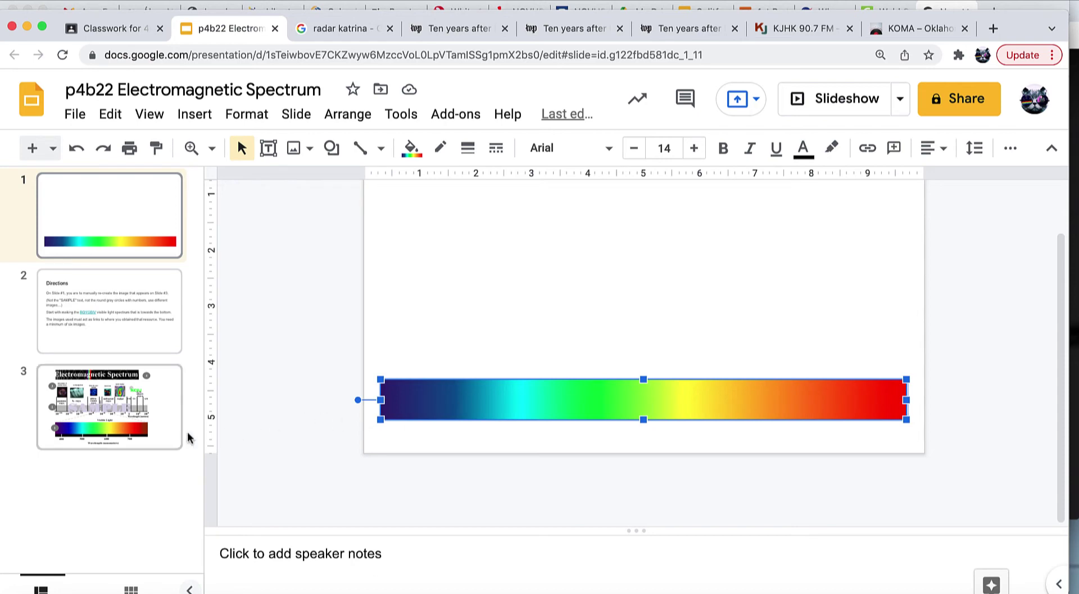
pyautogui.click(155, 435)
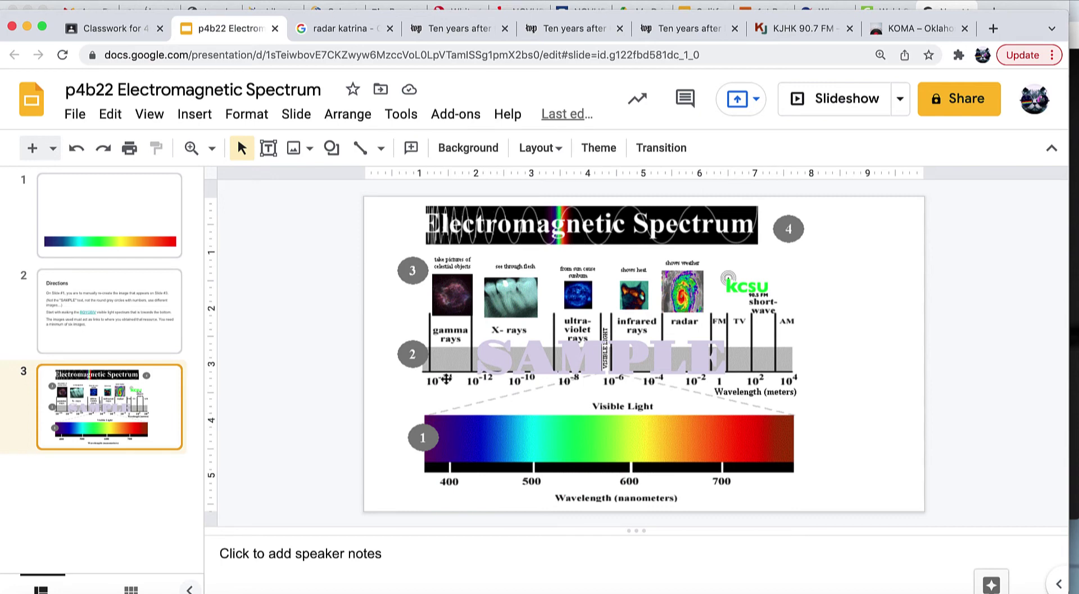
pyautogui.click(111, 213)
# Add a narrow text box above the rainbow bar reading 10⁻¹⁴ with a superscript exponent.
pyautogui.click(275, 150)
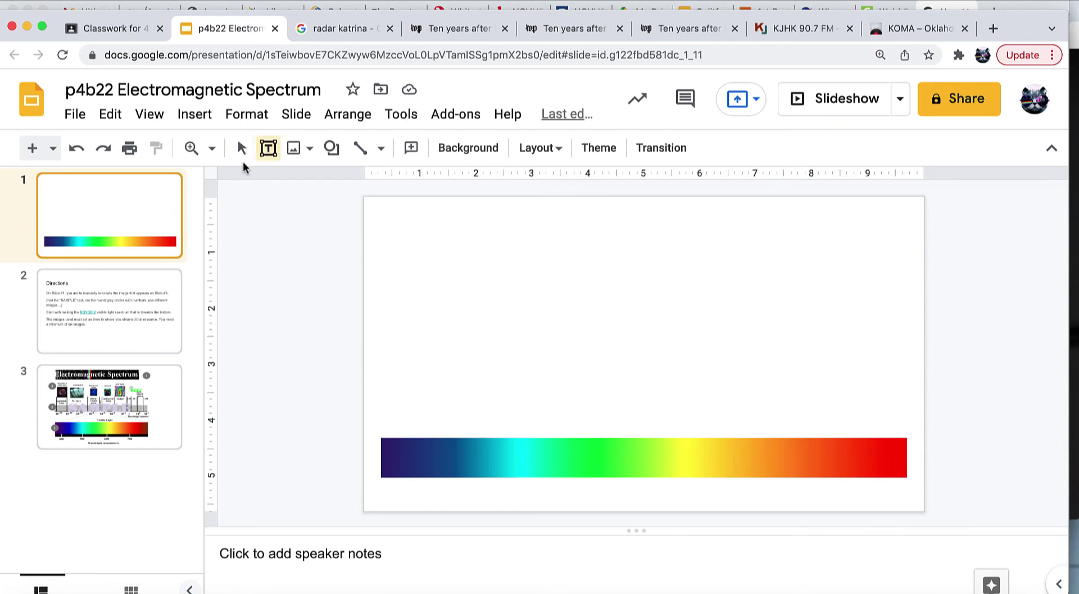
pyautogui.moveTo(524, 259); pyautogui.dragTo(666, 336)
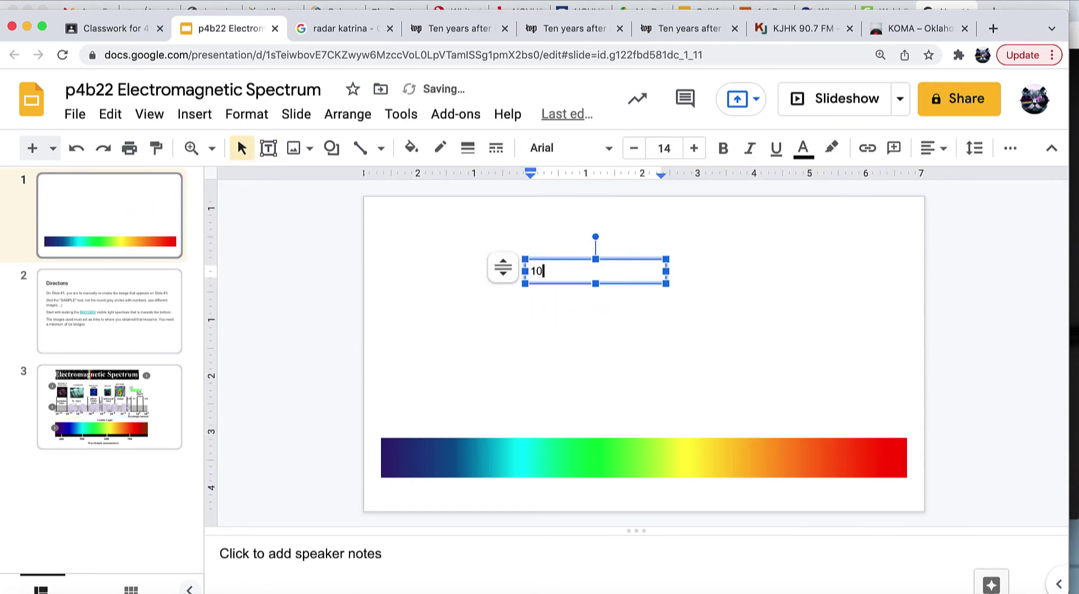
pyautogui.write('10')
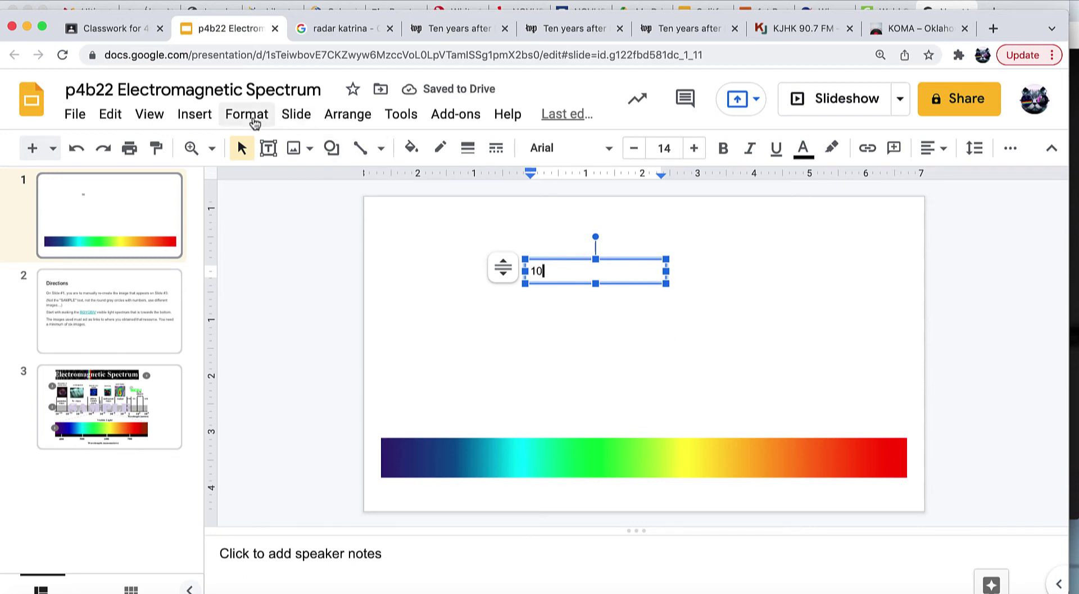
pyautogui.click(252, 118)
pyautogui.moveTo(330, 147)
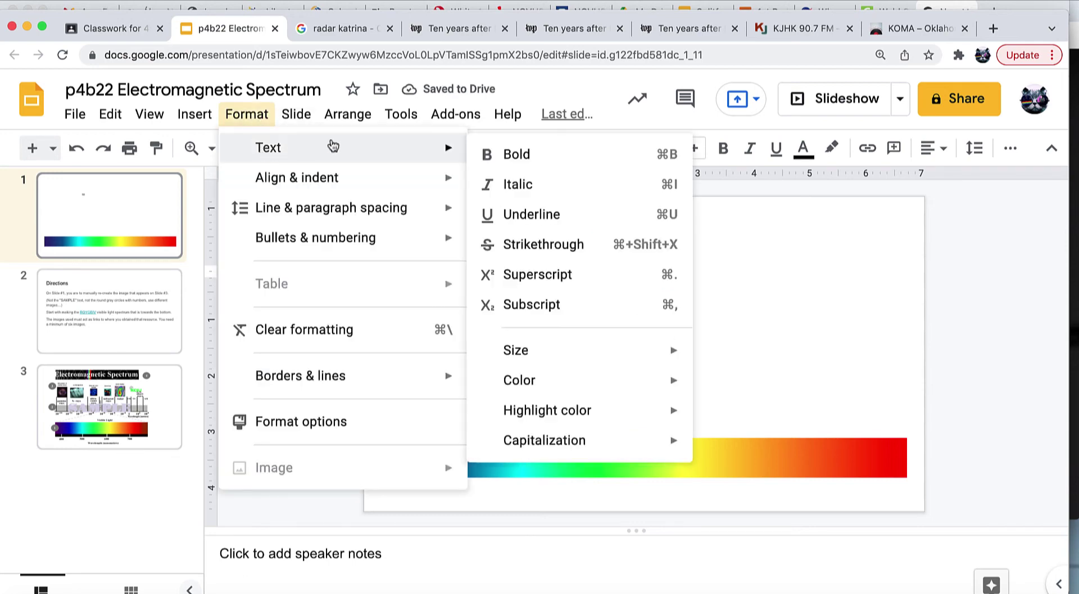
pyautogui.click(562, 280)
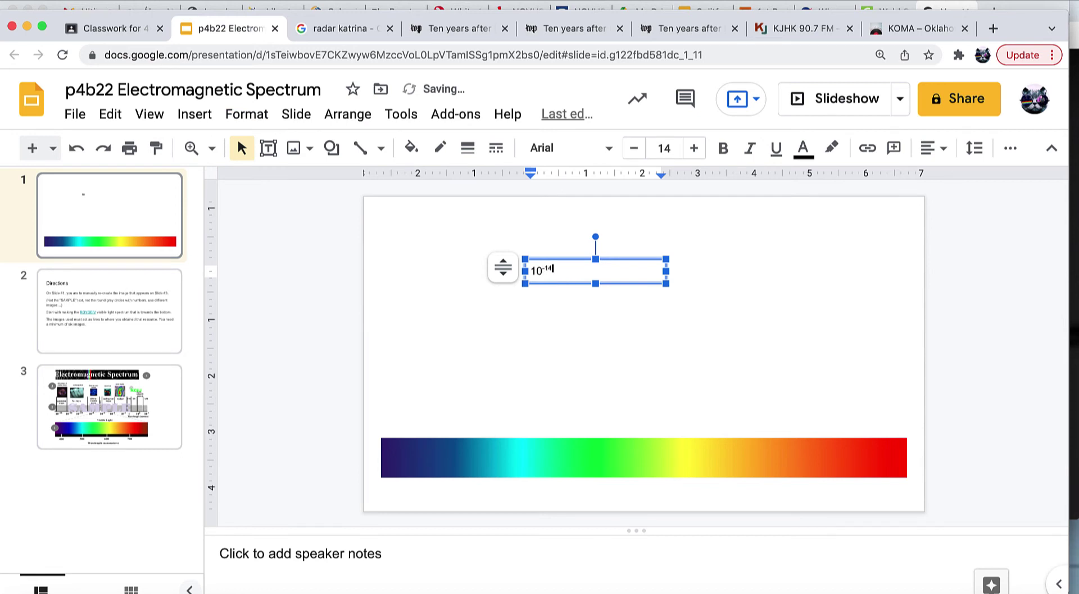
pyautogui.click(609, 259)
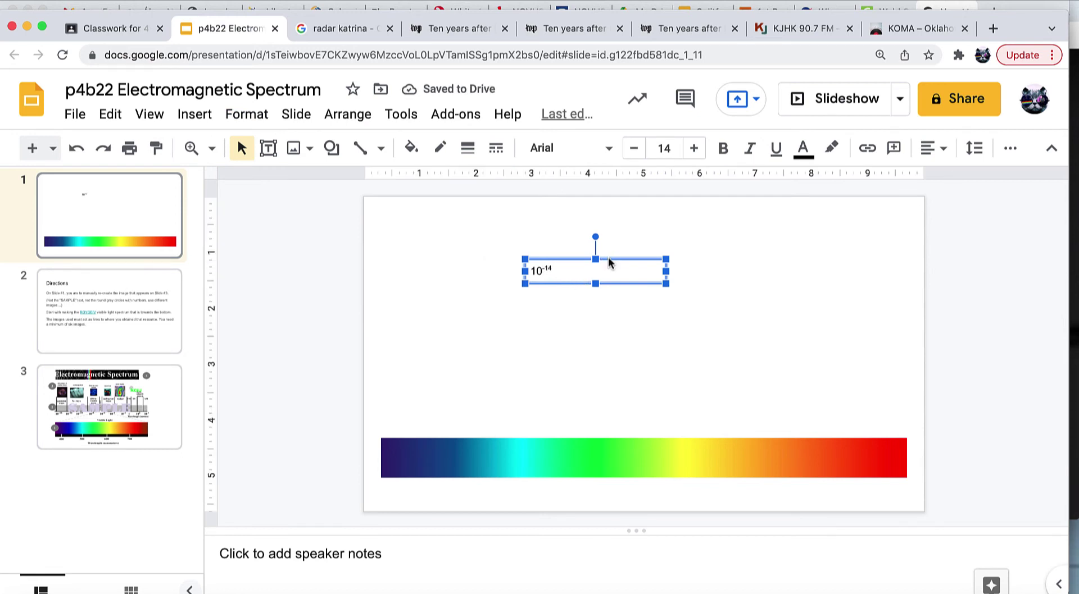
pyautogui.moveTo(667, 270); pyautogui.dragTo(561, 282)
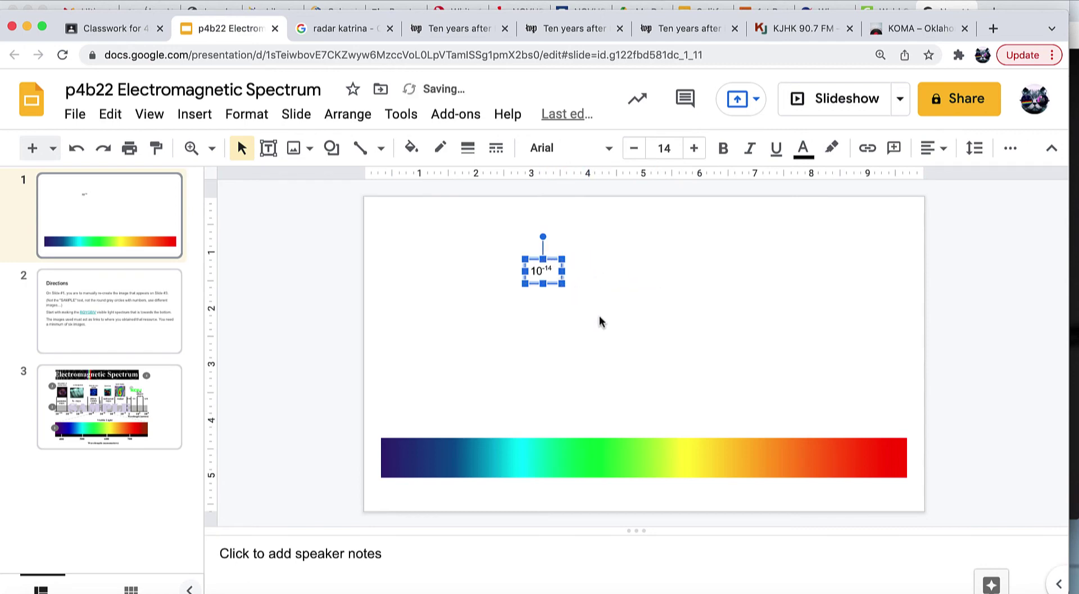
# Duplicate the 10⁻¹⁴ label and space the copy to the right of the original.
pyautogui.hotkey('ctrl', 'd')
pyautogui.moveTo(561, 295); pyautogui.dragTo(606, 286)
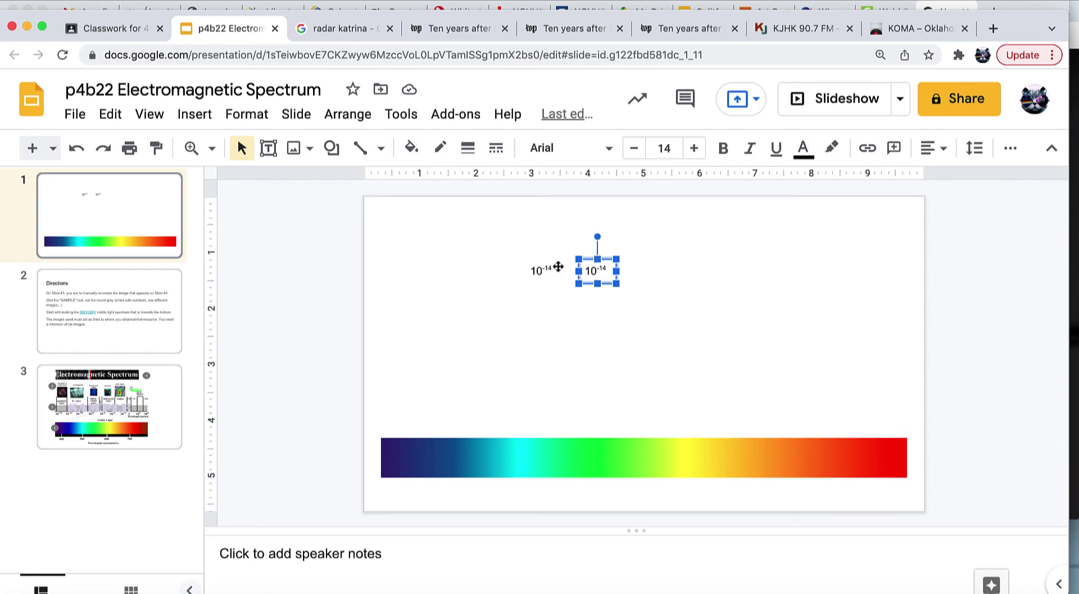
pyautogui.press('Left')
pyautogui.press('Left')
pyautogui.press('Left')
pyautogui.press('Left')
pyautogui.press('Left')
pyautogui.press('Left')
pyautogui.press('Left')
pyautogui.press('Left')
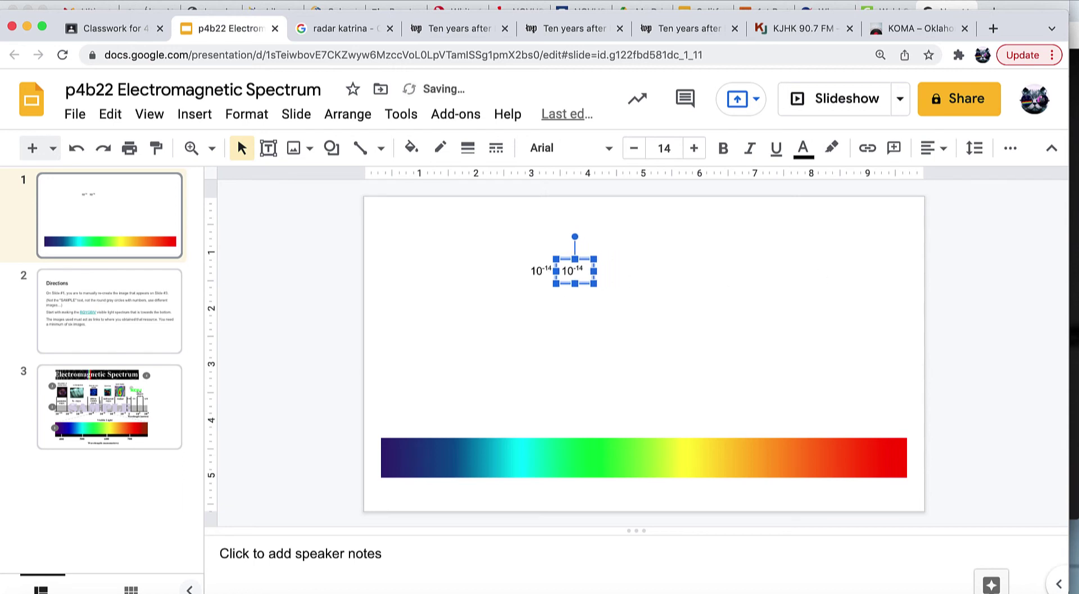
pyautogui.press('Left')
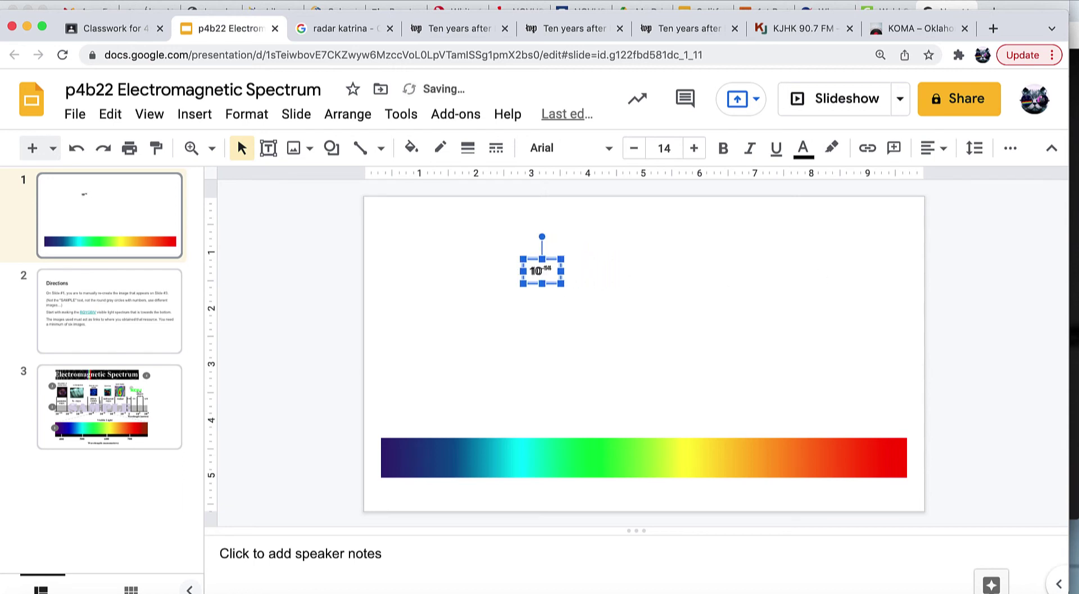
pyautogui.press('Right')
pyautogui.press('Right')
pyautogui.press('Right')
pyautogui.press('Right')
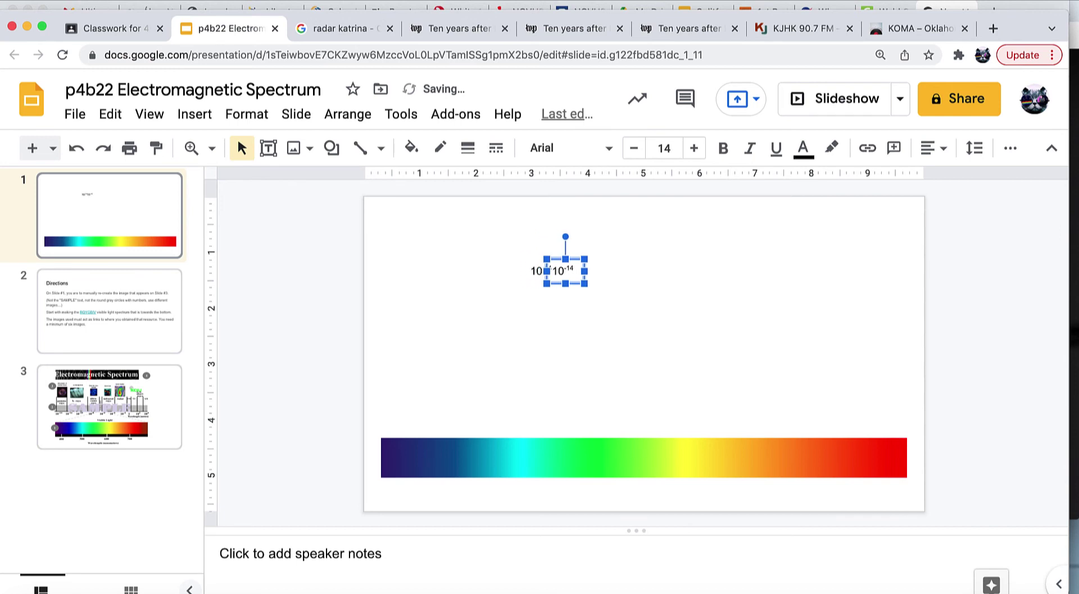
pyautogui.press('Right')
pyautogui.press('Right')
pyautogui.press('Right')
pyautogui.press('Right')
pyautogui.press('Right')
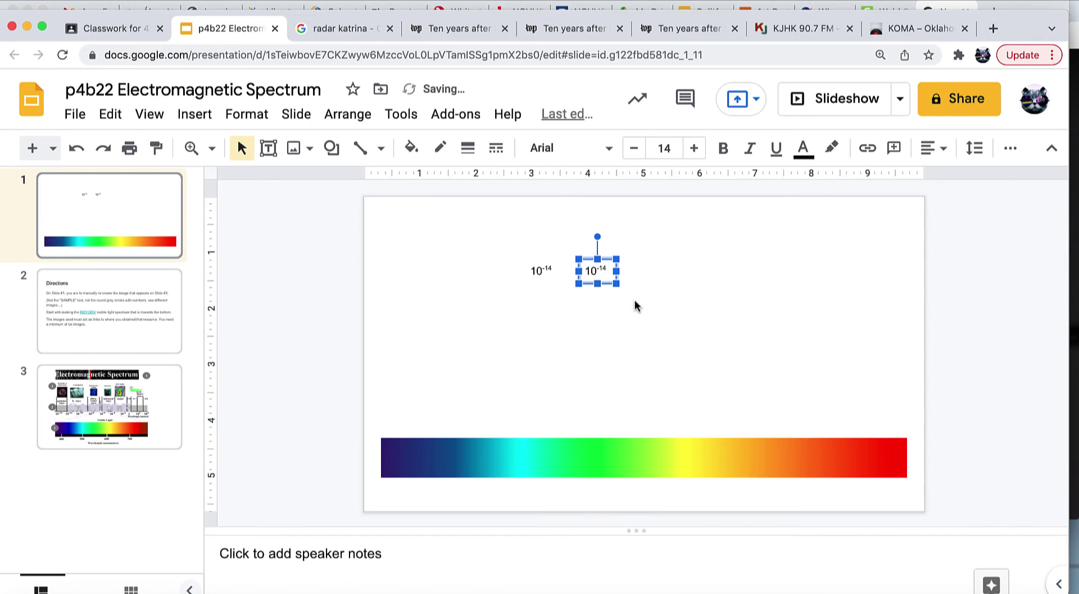
# Duplicate both labels and nudge the new pair up and to the right.
pyautogui.moveTo(646, 302); pyautogui.dragTo(531, 264)
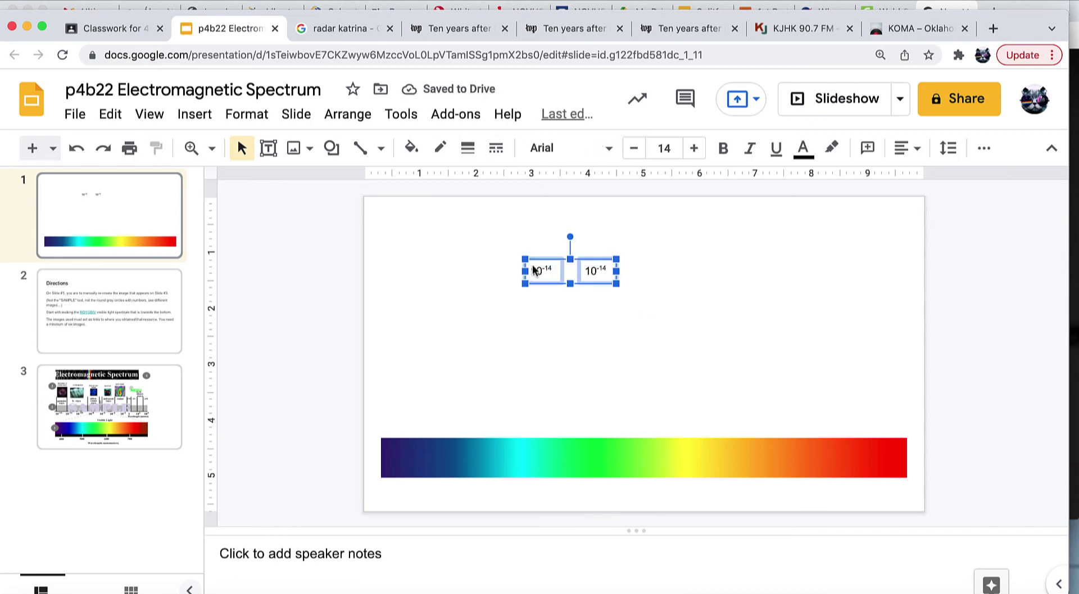
pyautogui.hotkey('ctrl', 'd')
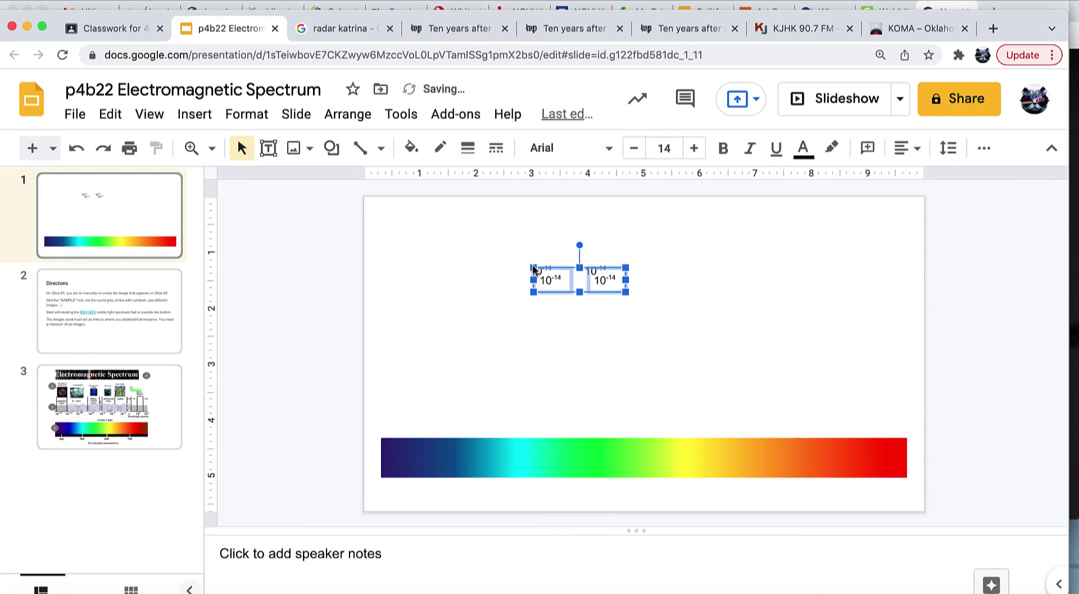
pyautogui.press('Up')
pyautogui.press('Up')
pyautogui.press('Up')
pyautogui.press('Right')
pyautogui.press('Right')
pyautogui.press('Right')
pyautogui.press('Right')
pyautogui.press('Right')
pyautogui.press('Right')
pyautogui.press('Right')
pyautogui.press('Right')
pyautogui.press('Right')
pyautogui.press('Right')
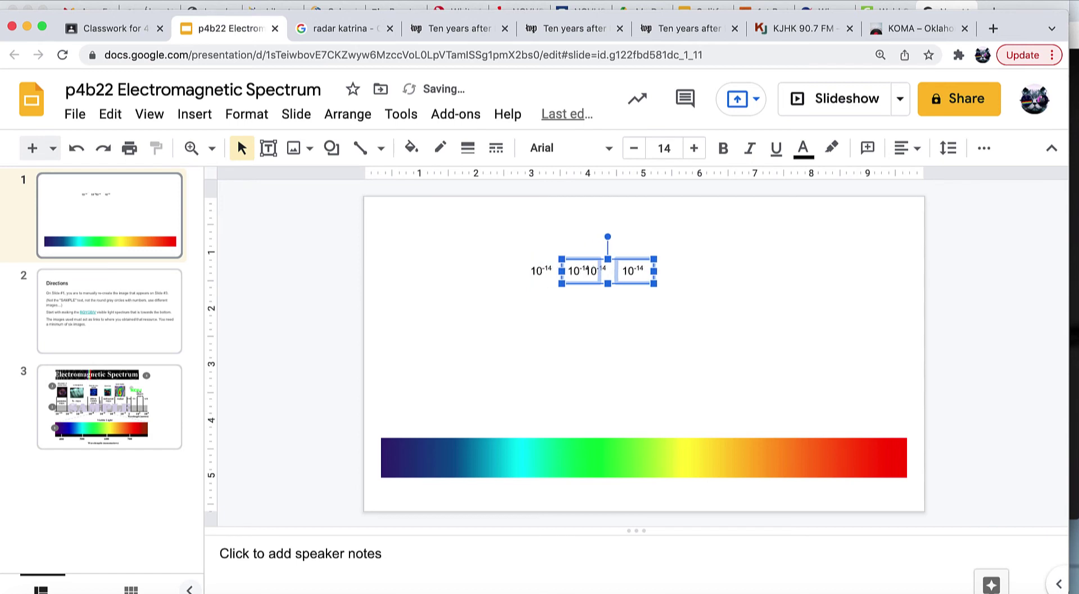
pyautogui.press('Right')
pyautogui.press('Right')
pyautogui.press('Right')
pyautogui.press('Right')
pyautogui.press('Right')
pyautogui.press('Right')
pyautogui.press('Right')
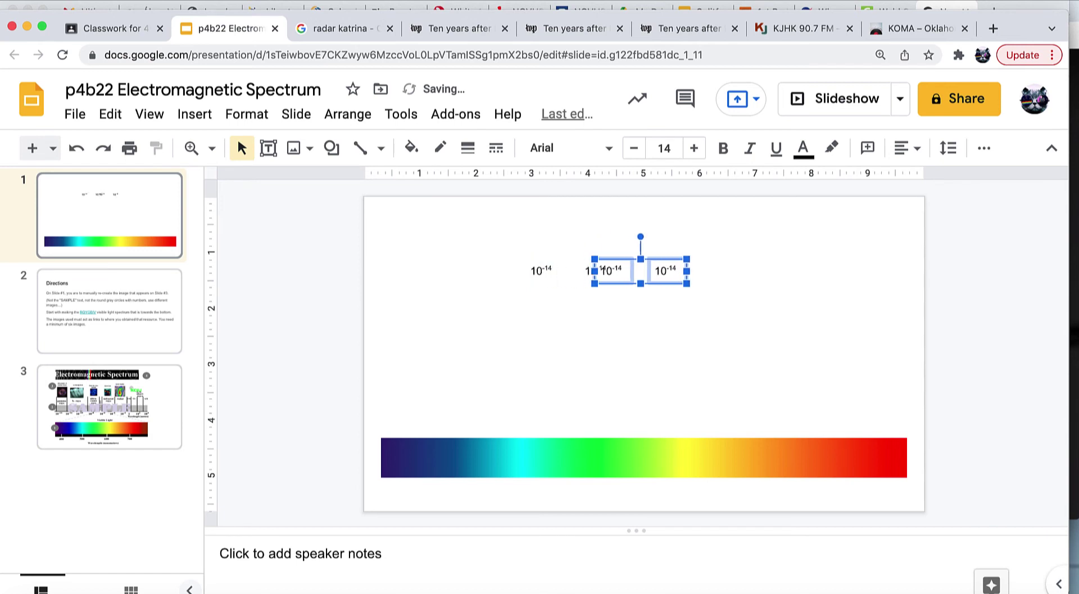
pyautogui.press('Right')
pyautogui.press('Right')
pyautogui.press('Right')
pyautogui.press('Right')
pyautogui.press('Right')
pyautogui.press('Right')
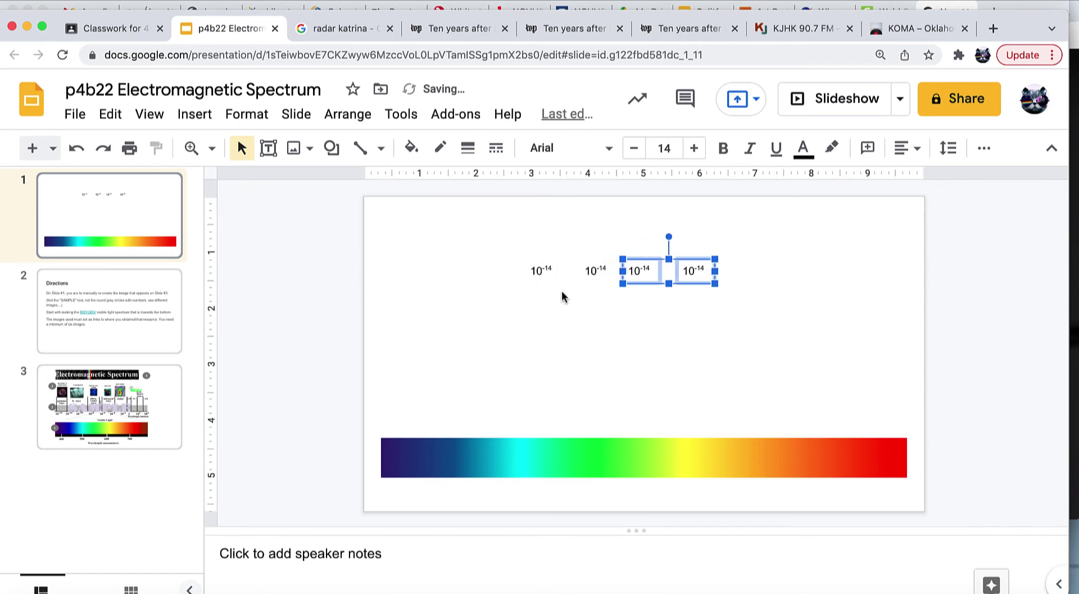
pyautogui.press('pagedown')
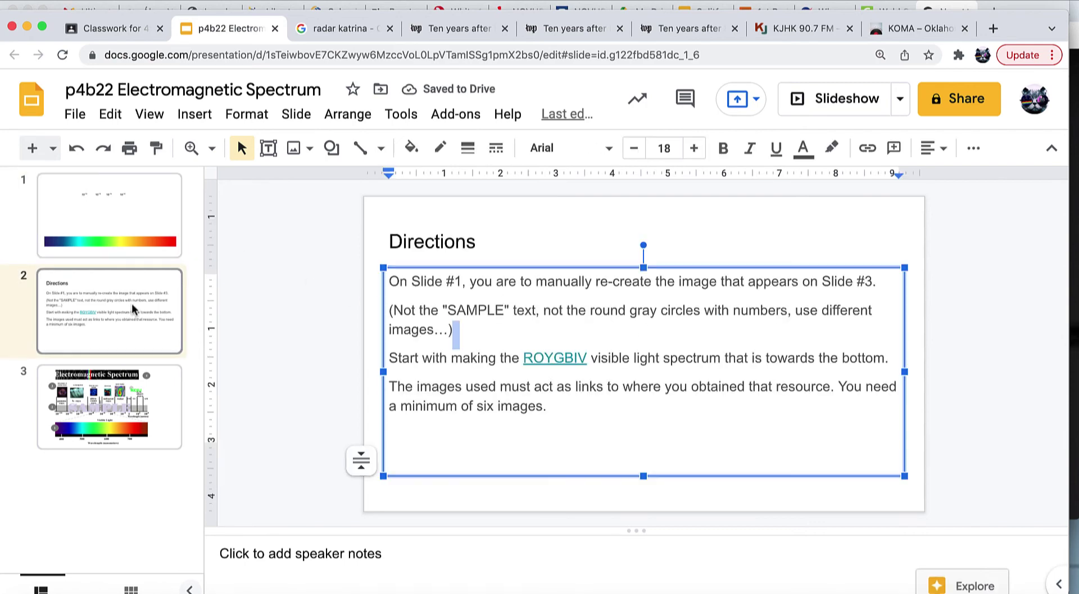
# Delete the four 10⁻¹⁴ labels from slide 1, then go to the 'radar katrina' image results.
pyautogui.click(110, 229)
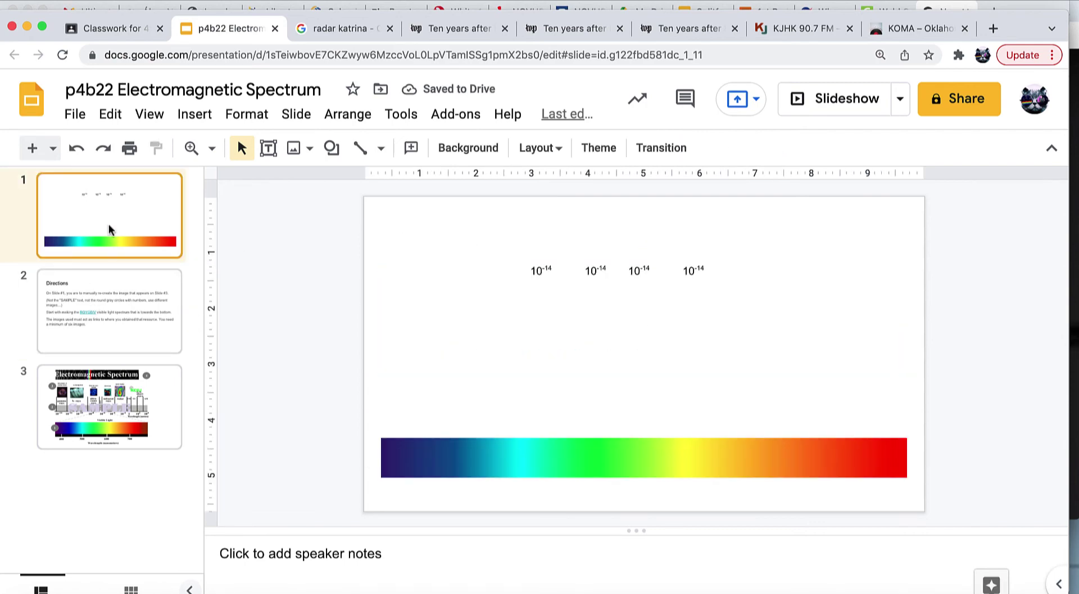
pyautogui.moveTo(731, 297); pyautogui.dragTo(507, 261)
pyautogui.press('Delete')
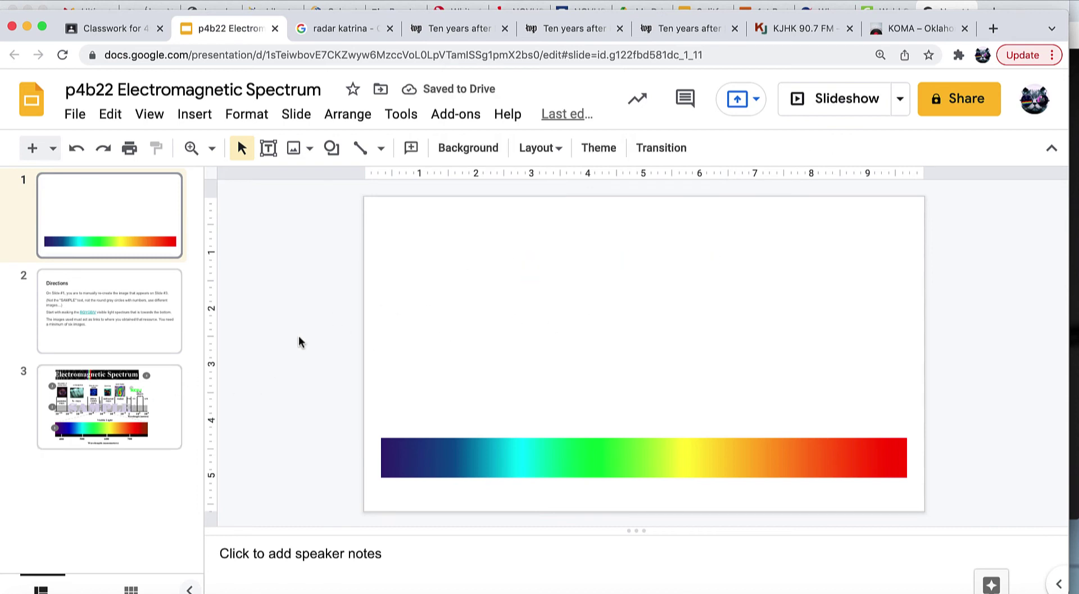
pyautogui.click(109, 407)
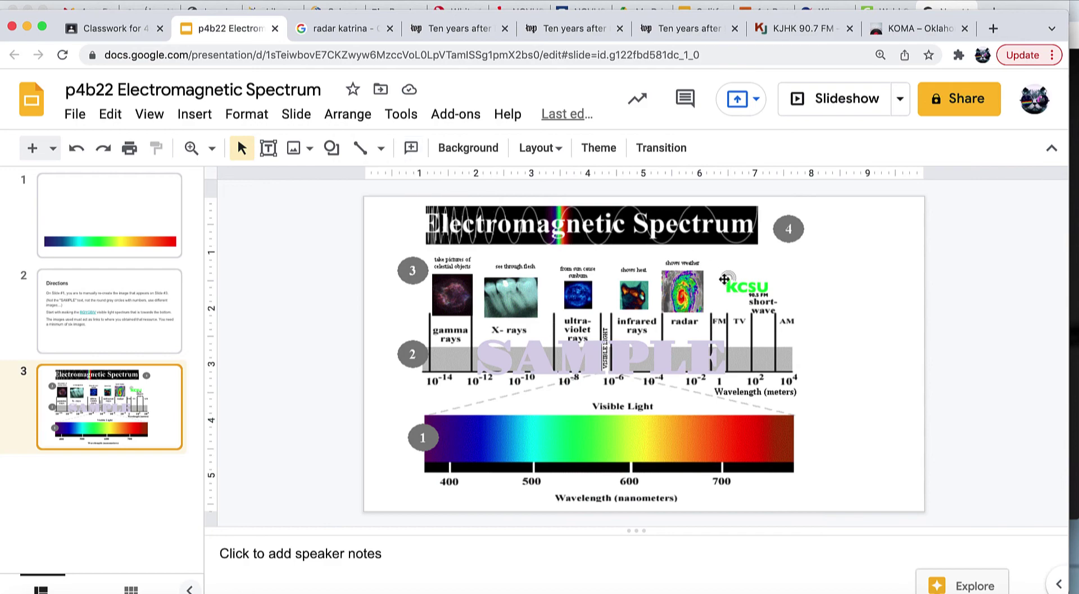
pyautogui.click(342, 28)
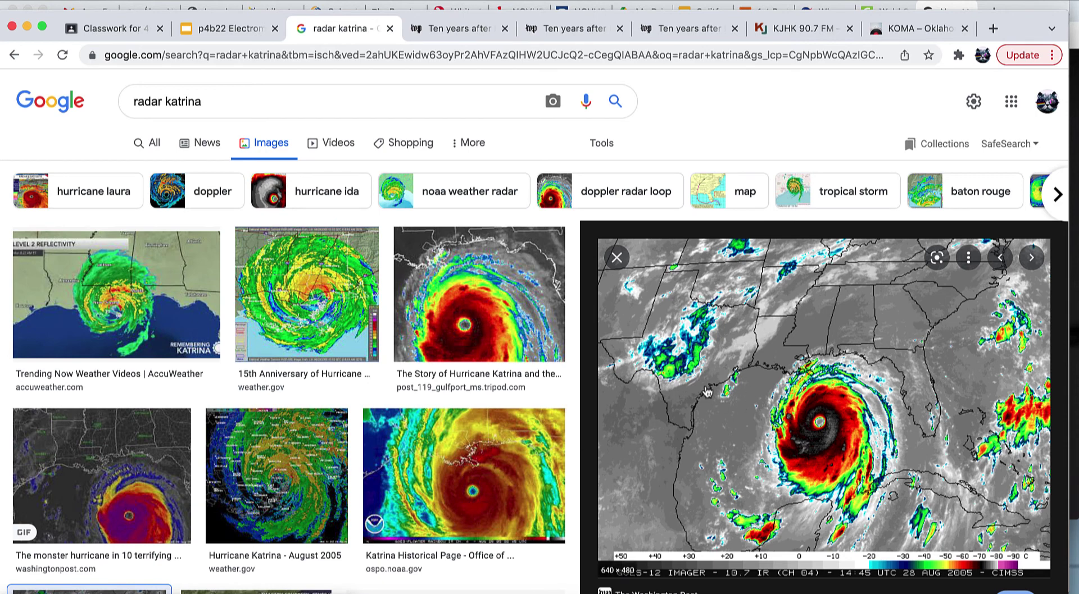
# Copy the Hurricane Katrina radar image from the third search result and return to slide 1.
pyautogui.click(488, 302)
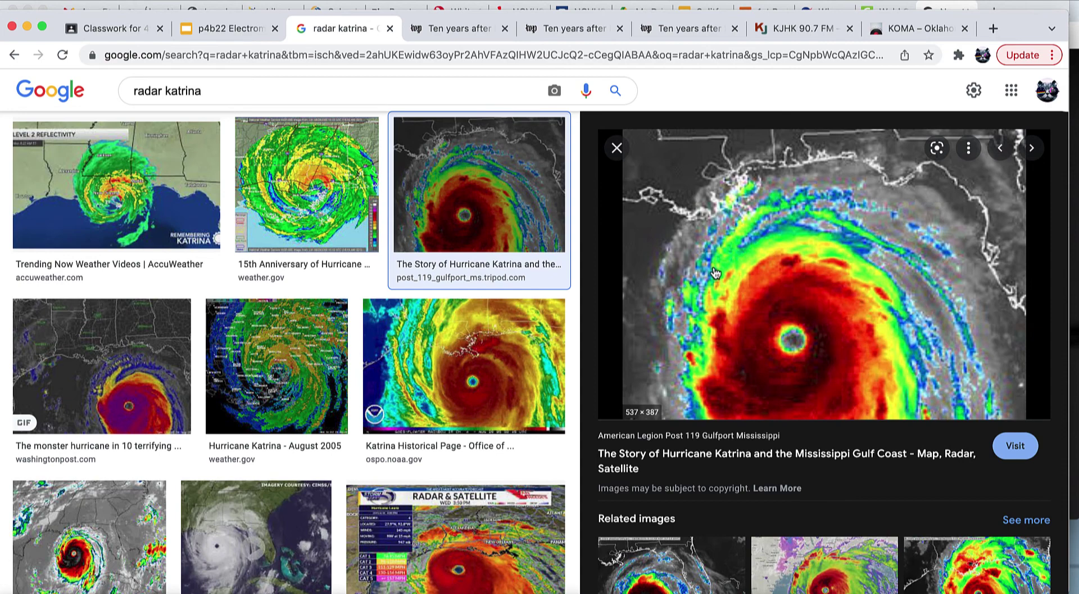
pyautogui.rightClick(887, 260)
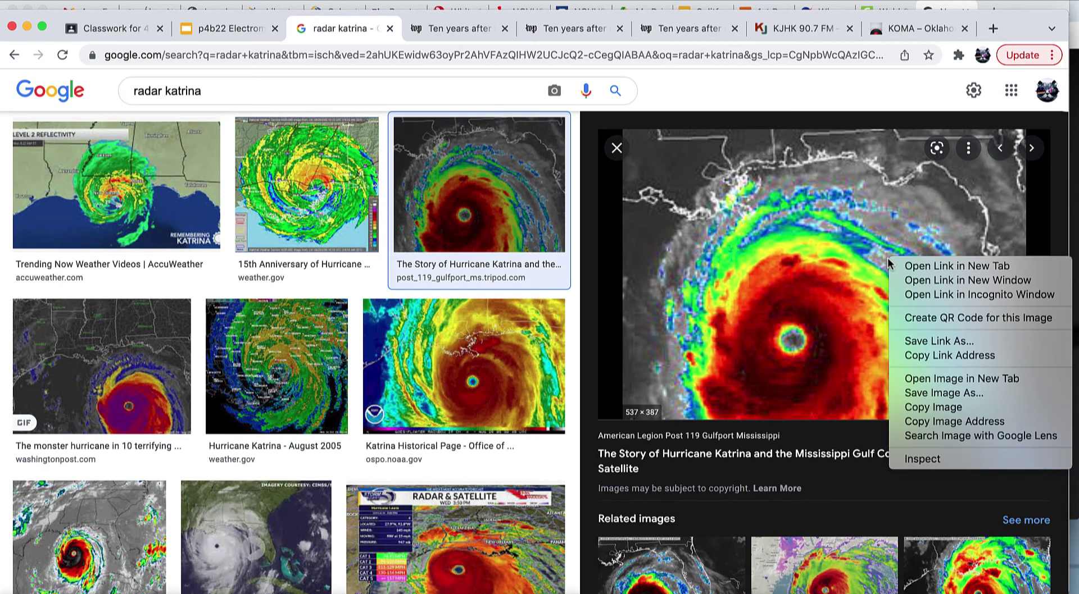
pyautogui.click(925, 407)
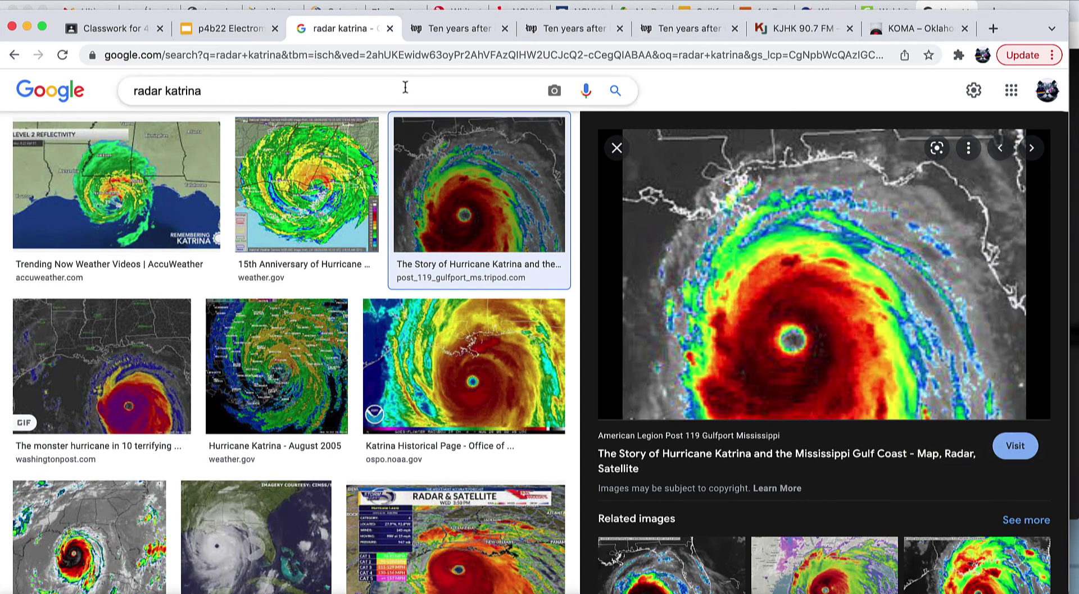
pyautogui.click(240, 25)
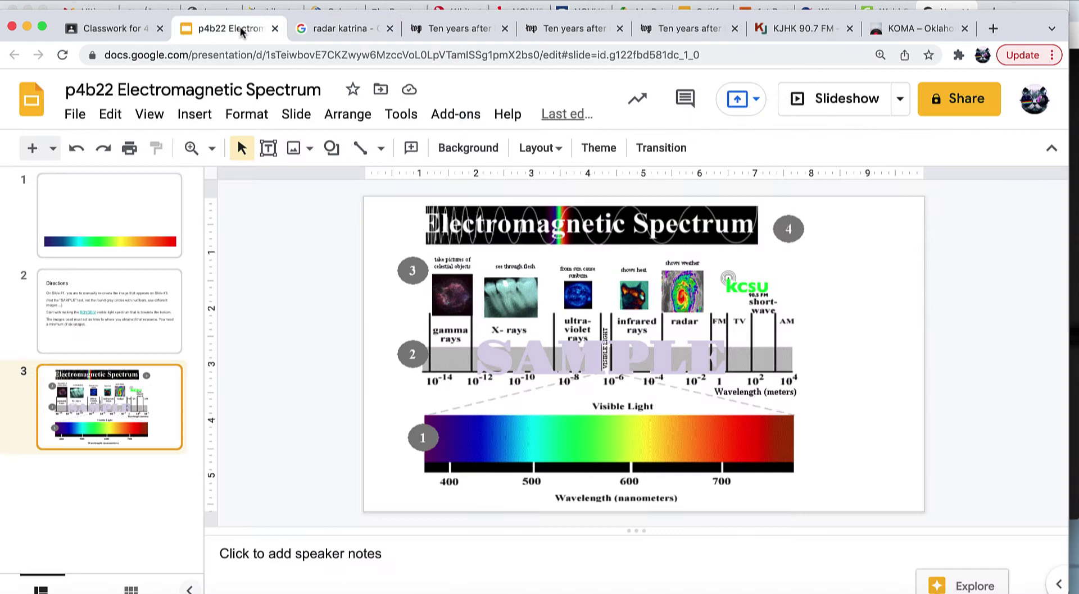
pyautogui.click(122, 209)
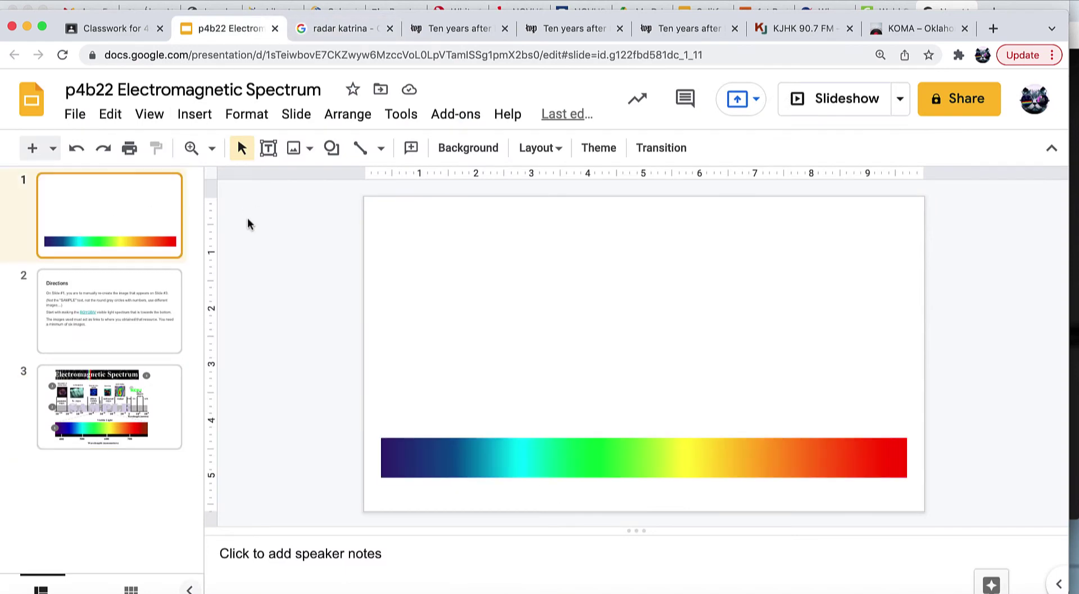
# Paste the radar image onto slide 1, shrink it, and move it toward the upper right.
pyautogui.press('super+v')
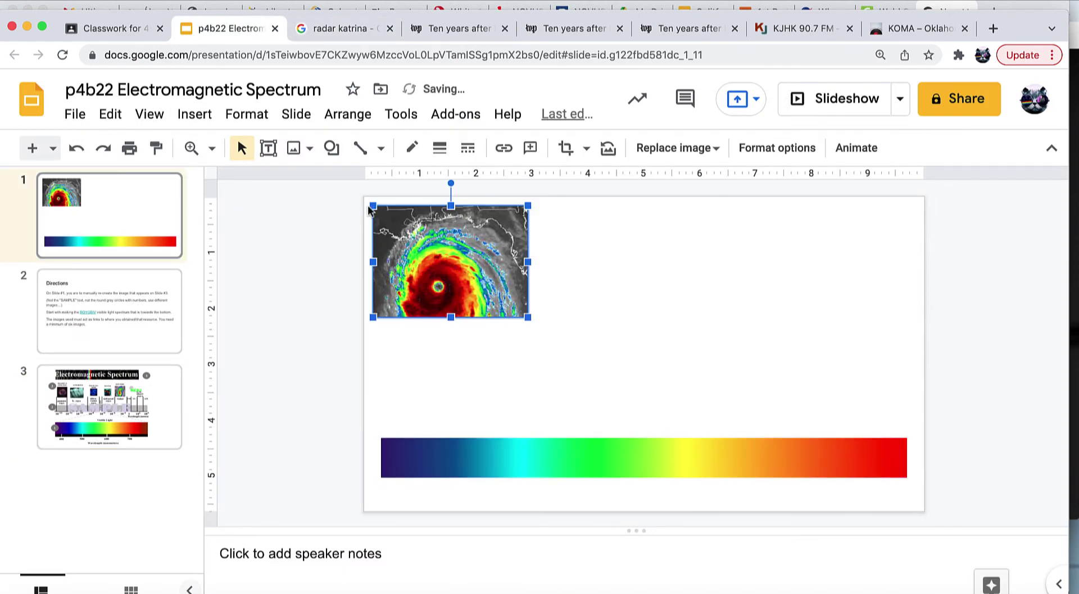
pyautogui.moveTo(373, 206); pyautogui.dragTo(456, 265)
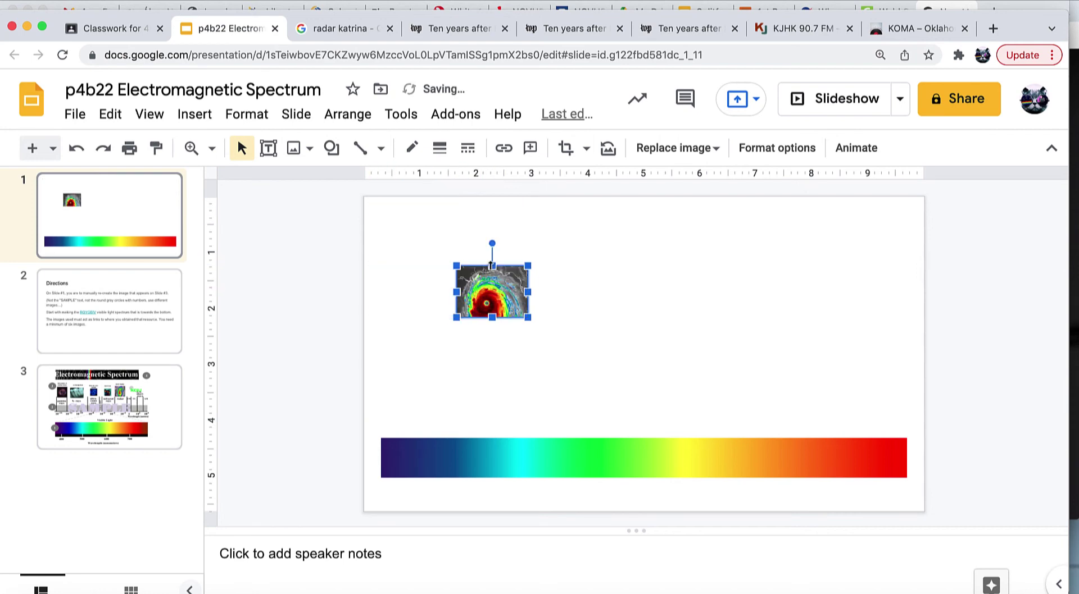
pyautogui.moveTo(506, 307); pyautogui.dragTo(756, 295)
# Visit the radar image's Tripod source page katrina2.html, copy its address, and return to the presentation.
pyautogui.click(339, 36)
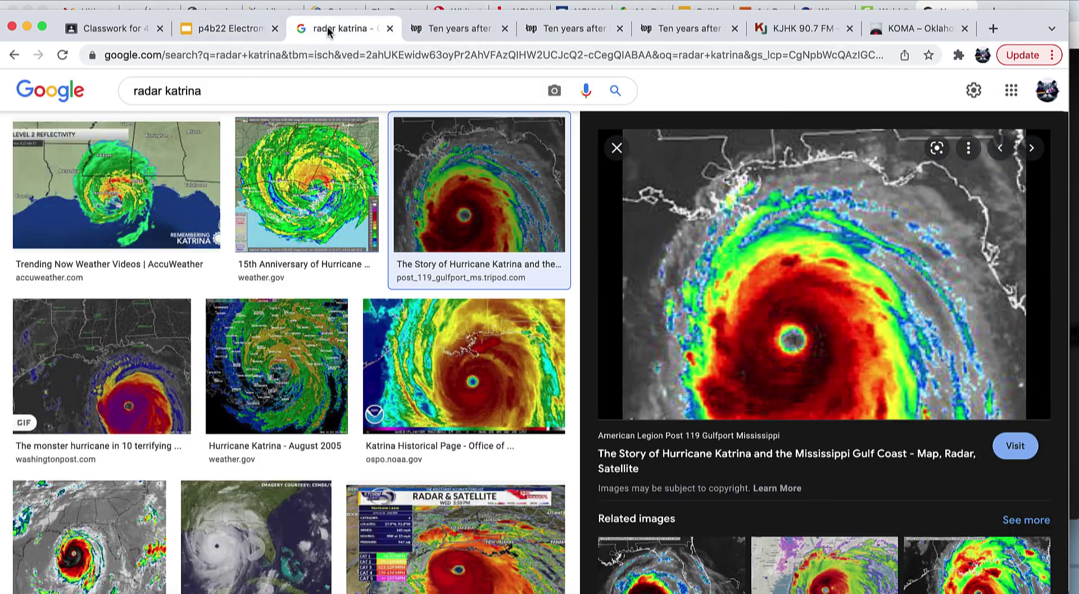
pyautogui.click(1014, 448)
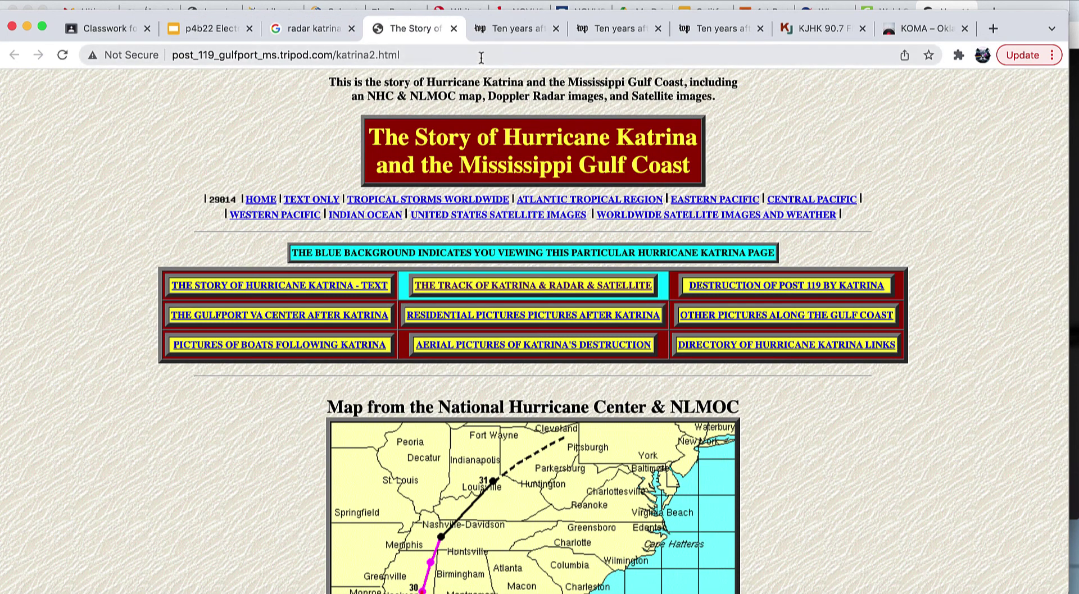
pyautogui.click(482, 54)
pyautogui.press('super+c')
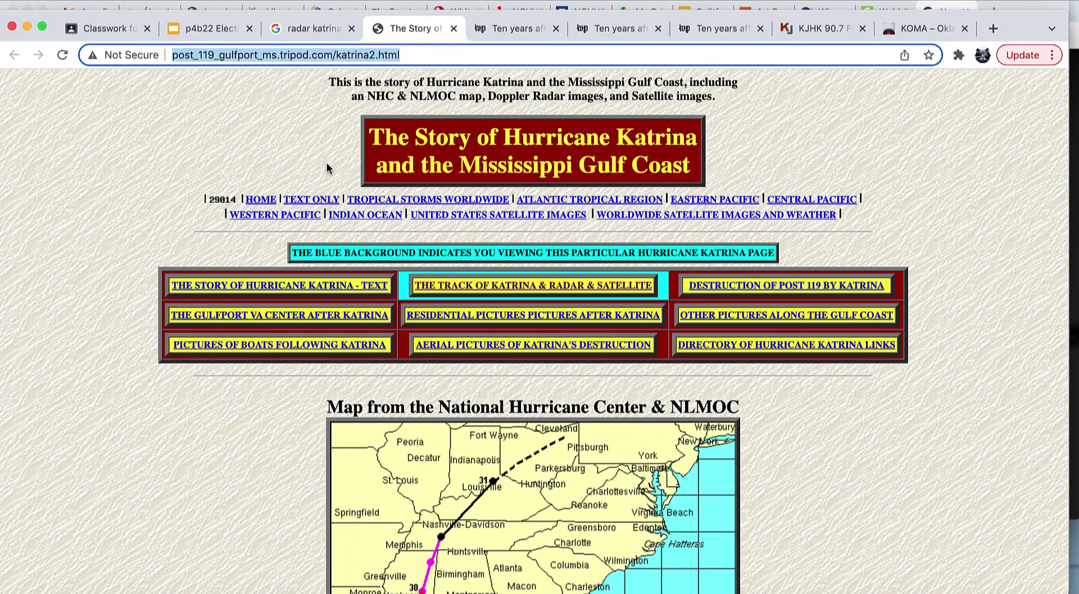
pyautogui.scroll(-20, 459, 241)
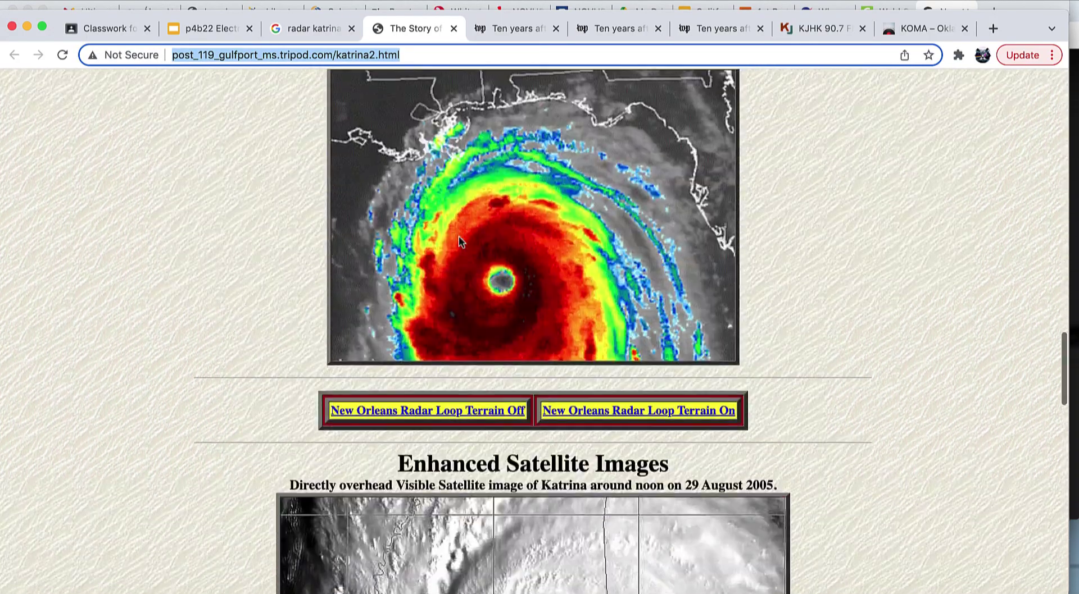
pyautogui.scroll(-8, 459, 241)
pyautogui.scroll(20, 459, 242)
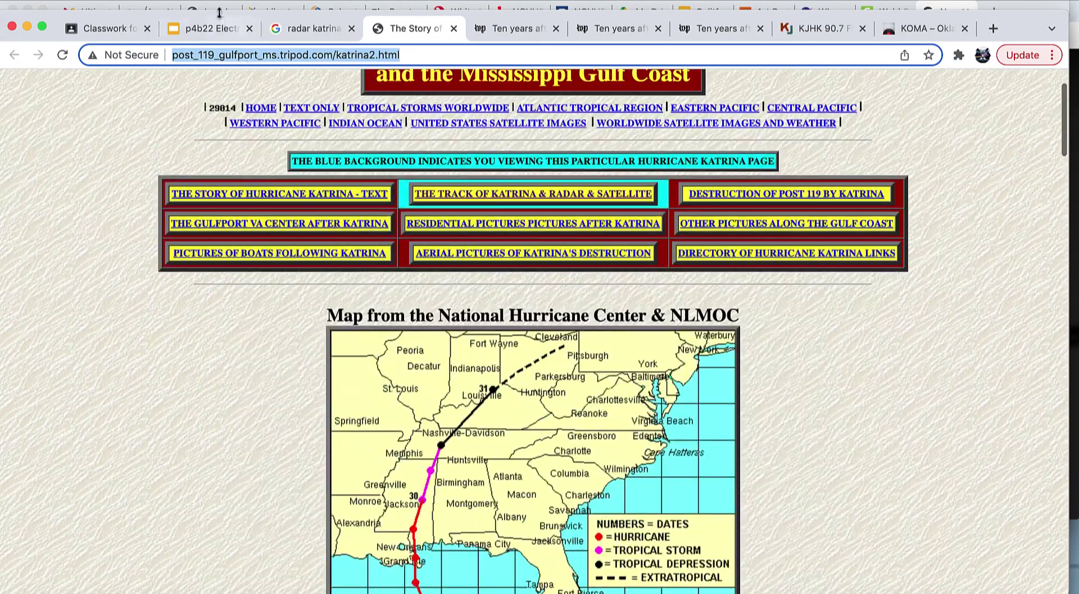
pyautogui.click(216, 28)
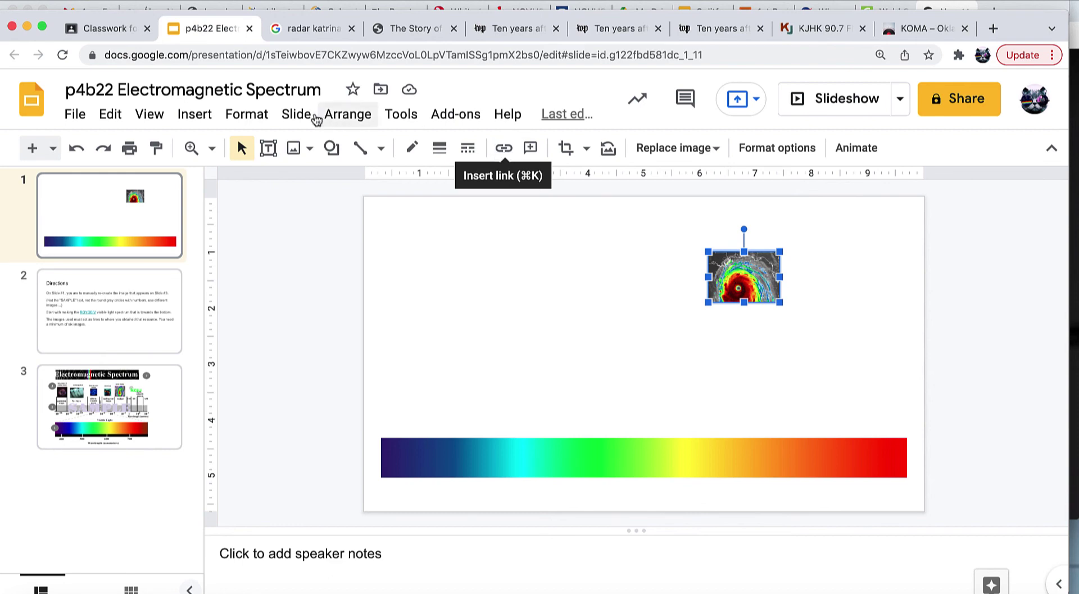
# Hyperlink the radar image to the copied katrina2.html address, then start the slideshow from slide 1.
pyautogui.click(197, 119)
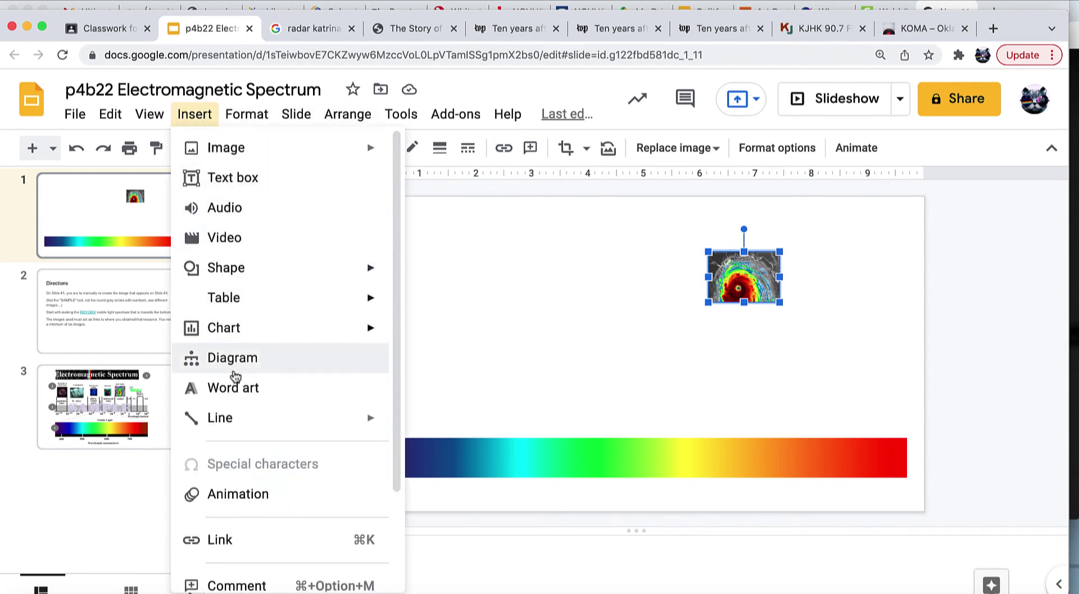
pyautogui.scroll(-1, 239, 467)
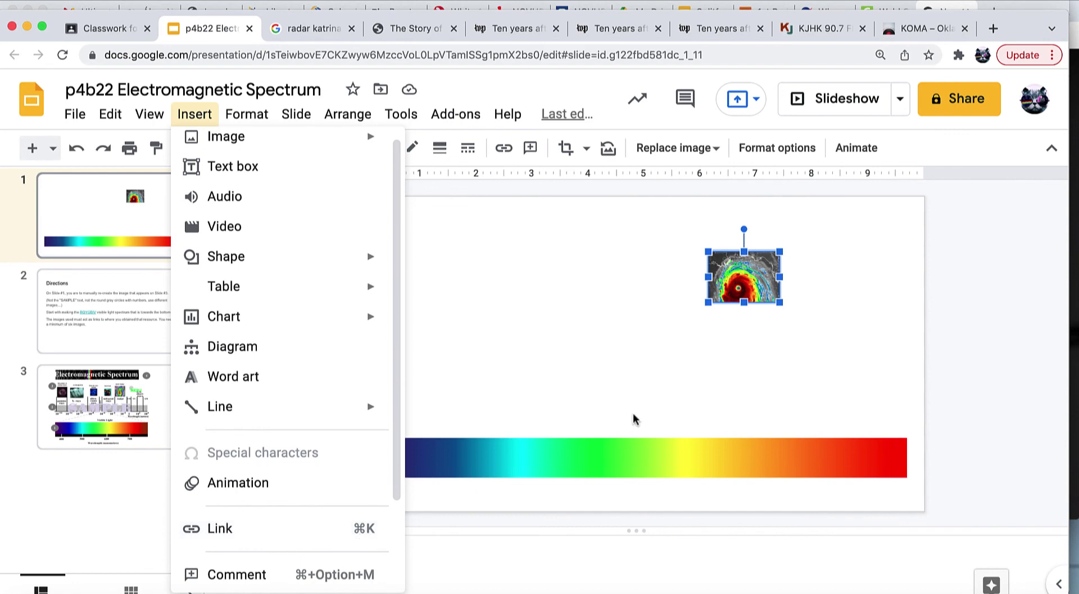
pyautogui.click(741, 275)
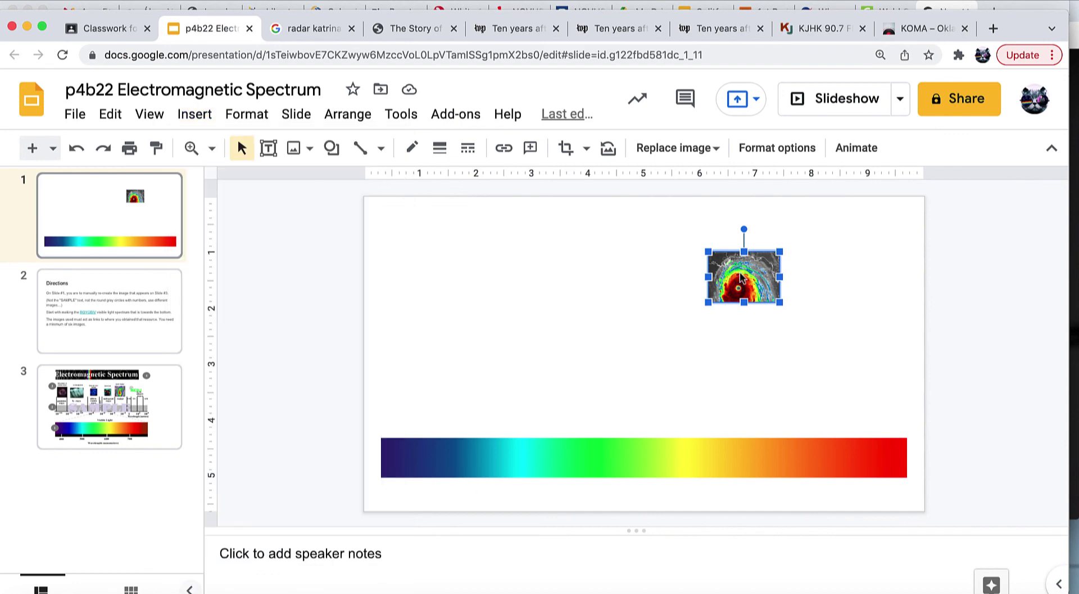
pyautogui.press('super+k')
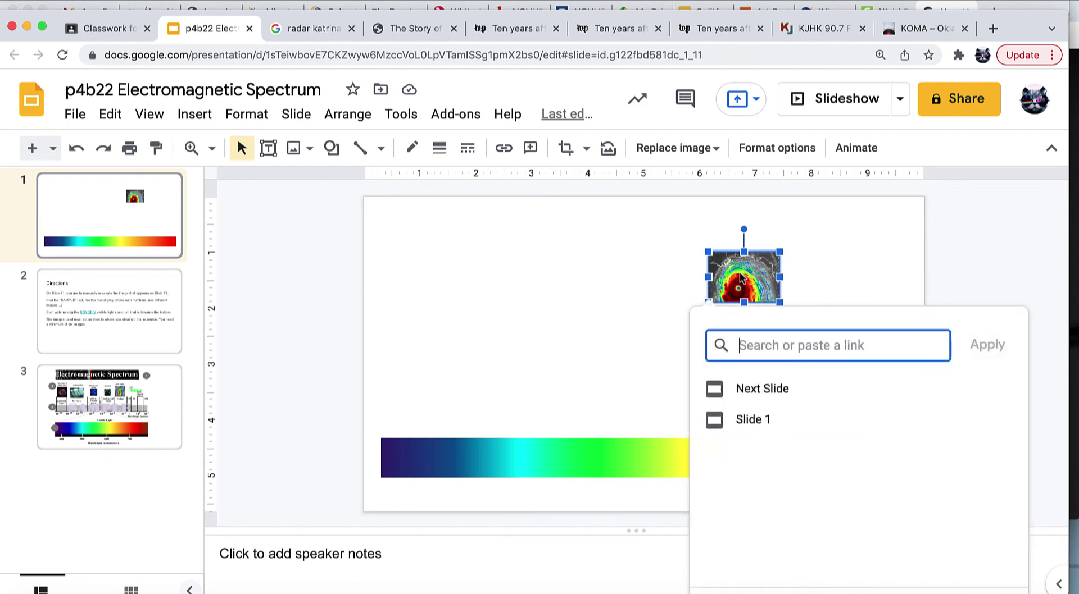
pyautogui.press('super+v')
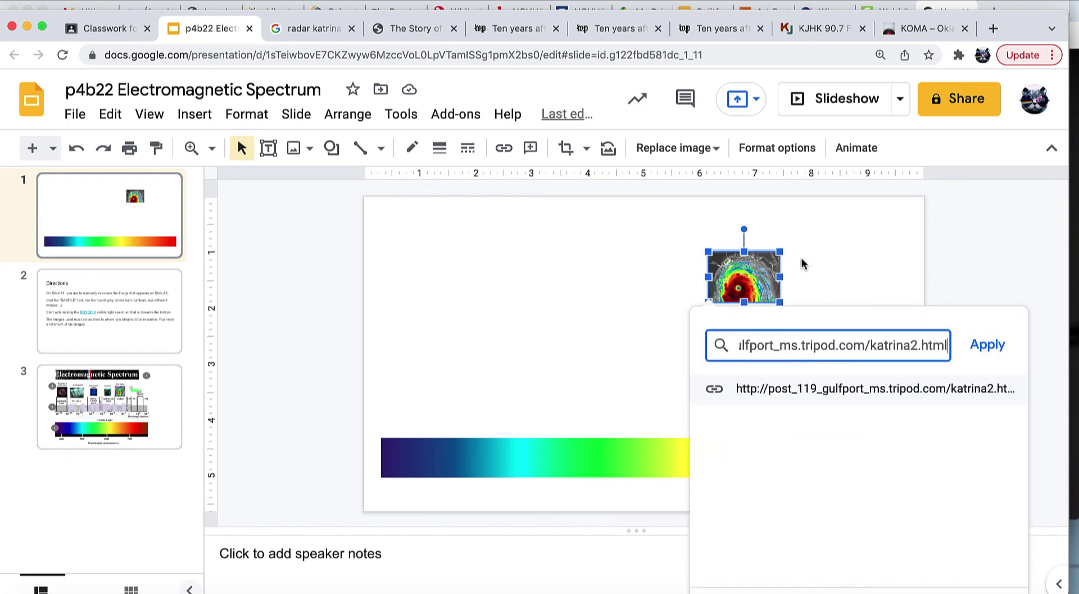
pyautogui.click(978, 345)
pyautogui.click(857, 91)
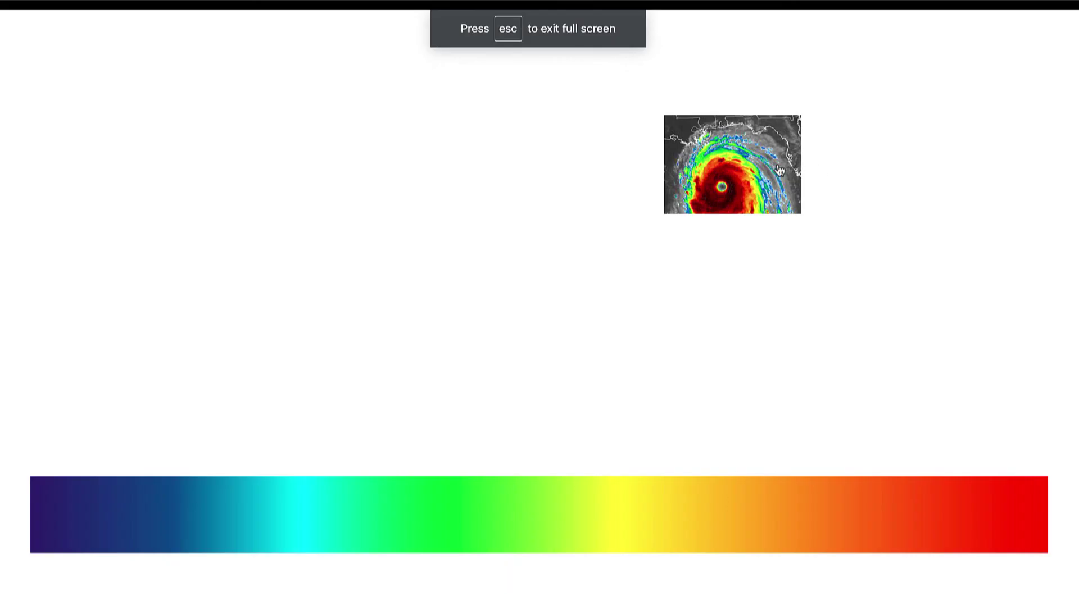
# Follow the radar image's link to the Katrina story page, then close that page.
pyautogui.click(758, 160)
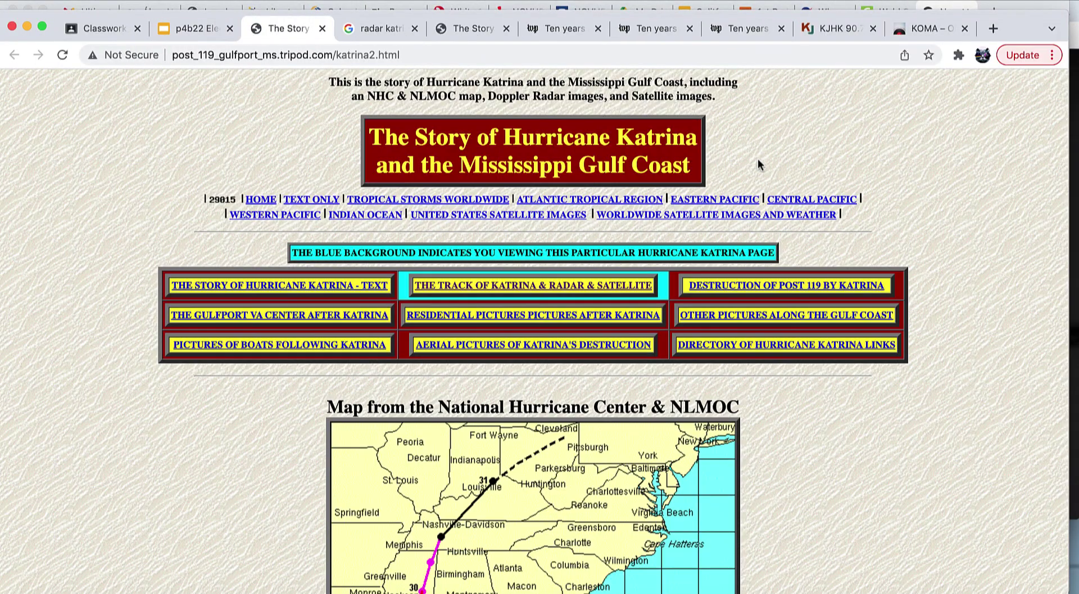
pyautogui.press('super+w')
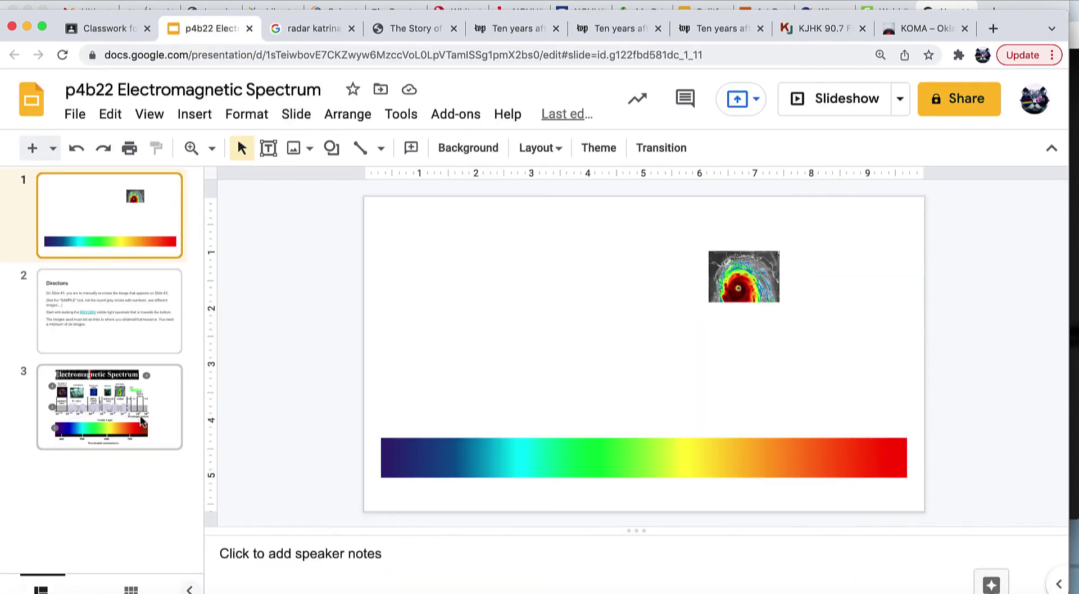
# Show slide 3's SAMPLE Electromagnetic Spectrum diagram, glancing at the Directions slide in between.
pyautogui.click(141, 422)
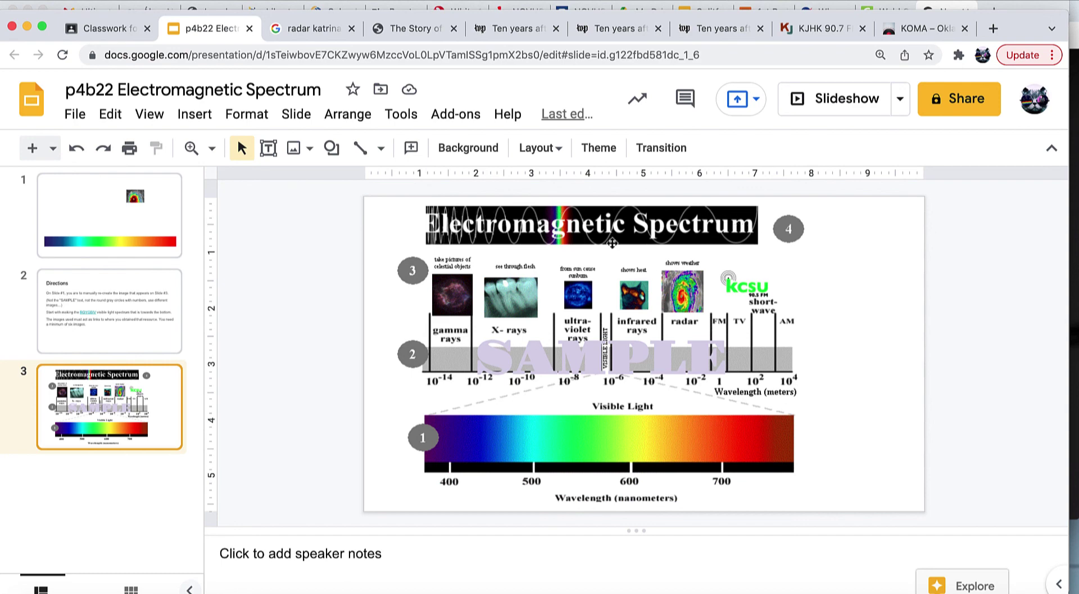
pyautogui.press('Up')
pyautogui.click(158, 416)
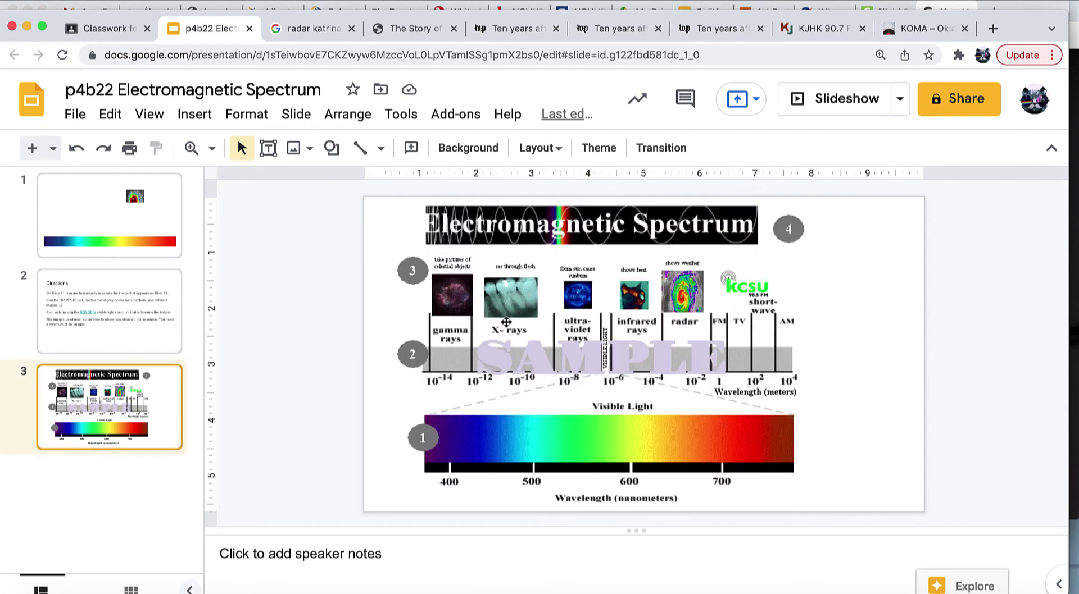